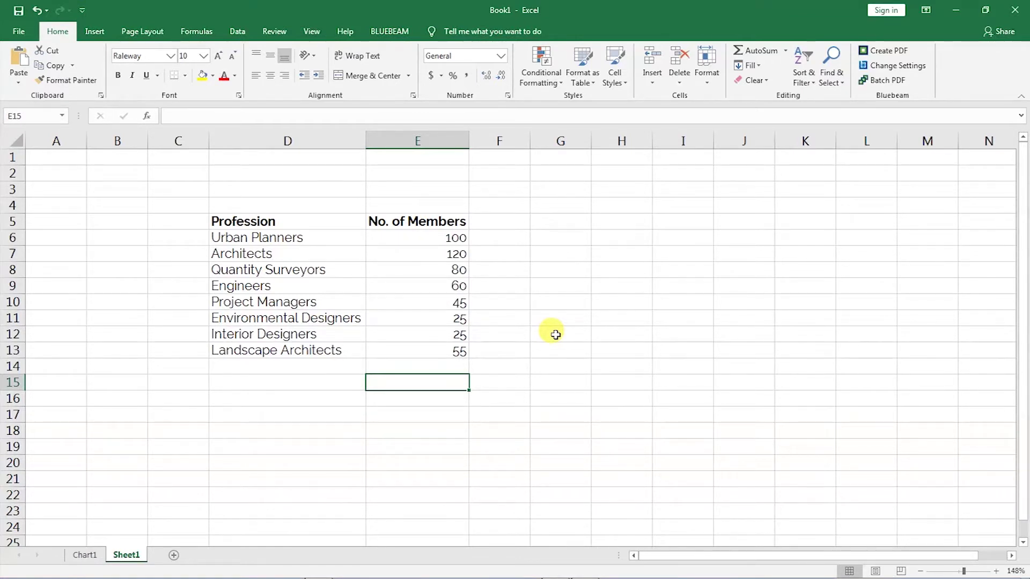
# - Insert a Line with Markers chart from the Profession and No. of Members table, range D5:E13
pyautogui.moveTo(223, 221); pyautogui.dragTo(442, 351)
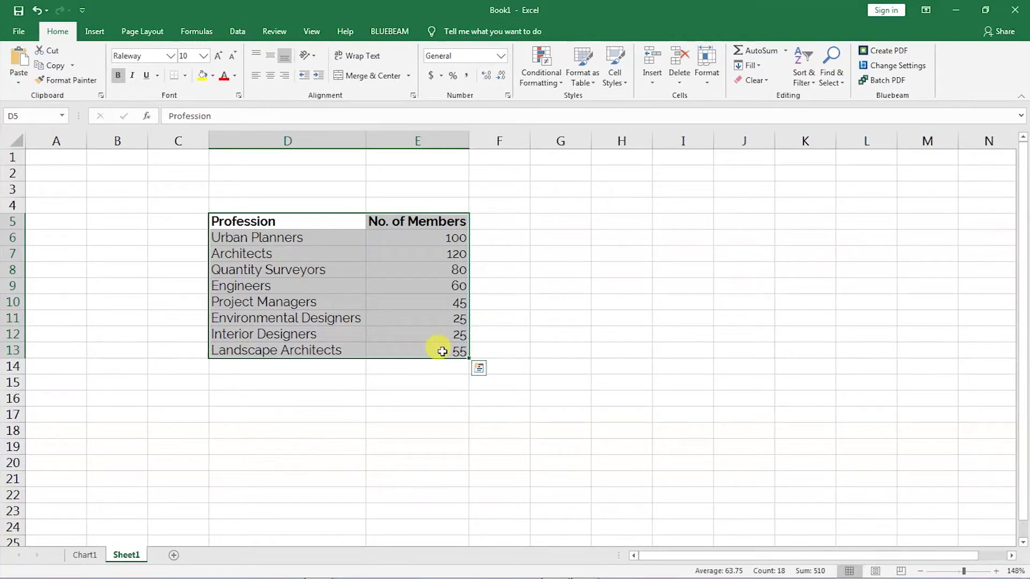
pyautogui.click(94, 32)
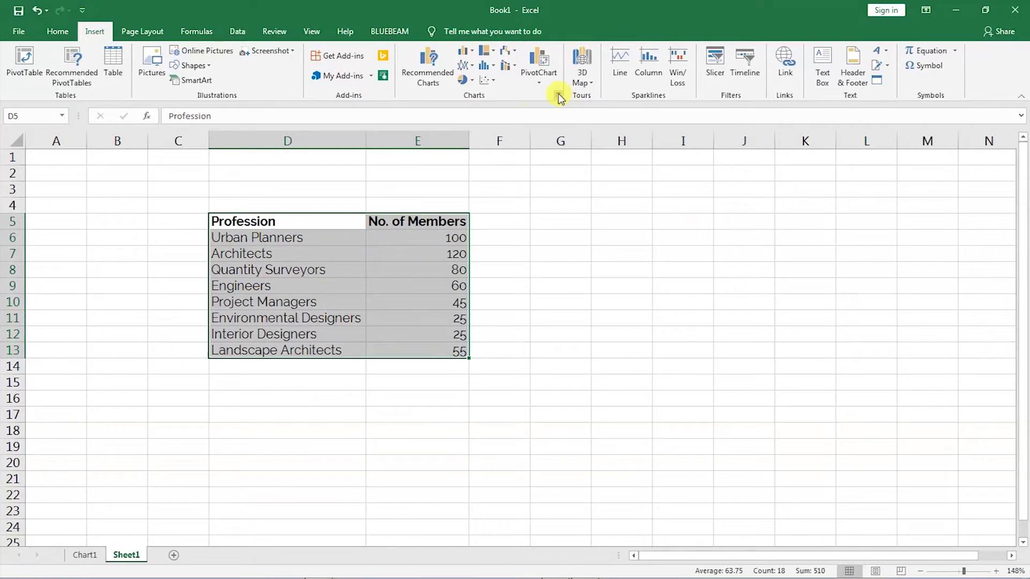
pyautogui.click(415, 75)
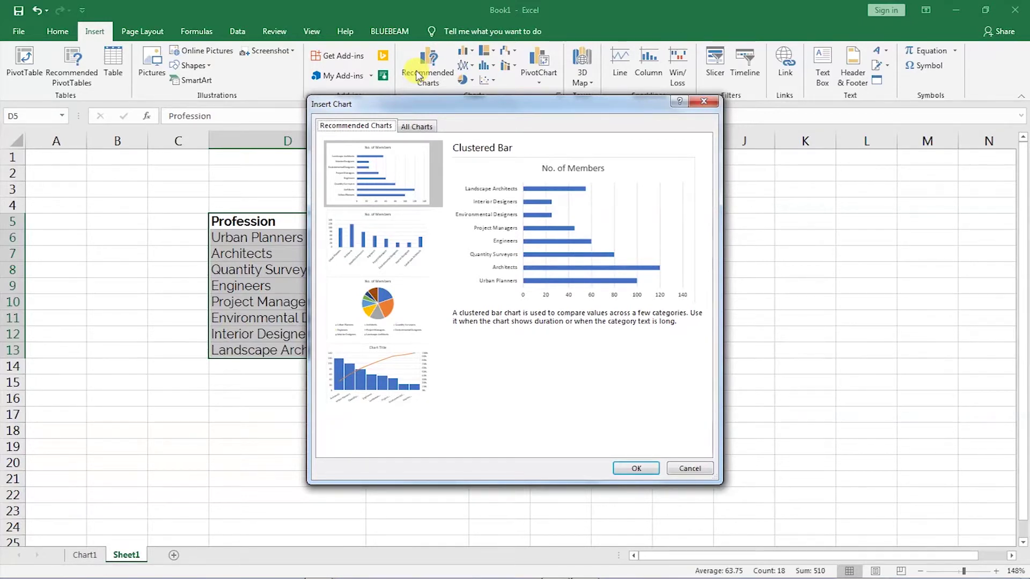
pyautogui.click(421, 126)
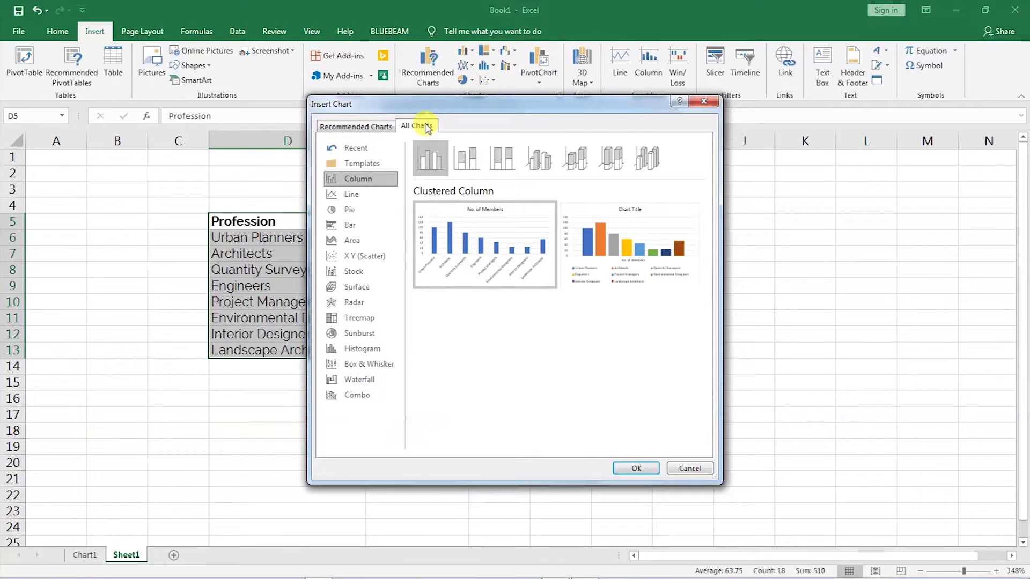
pyautogui.click(350, 202)
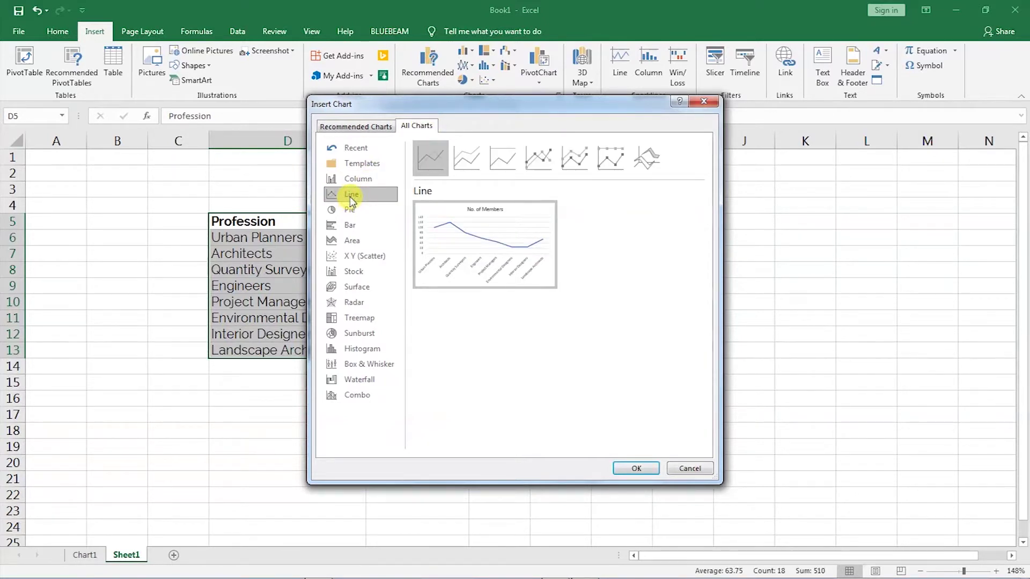
pyautogui.moveTo(456, 262)
pyautogui.click(534, 160)
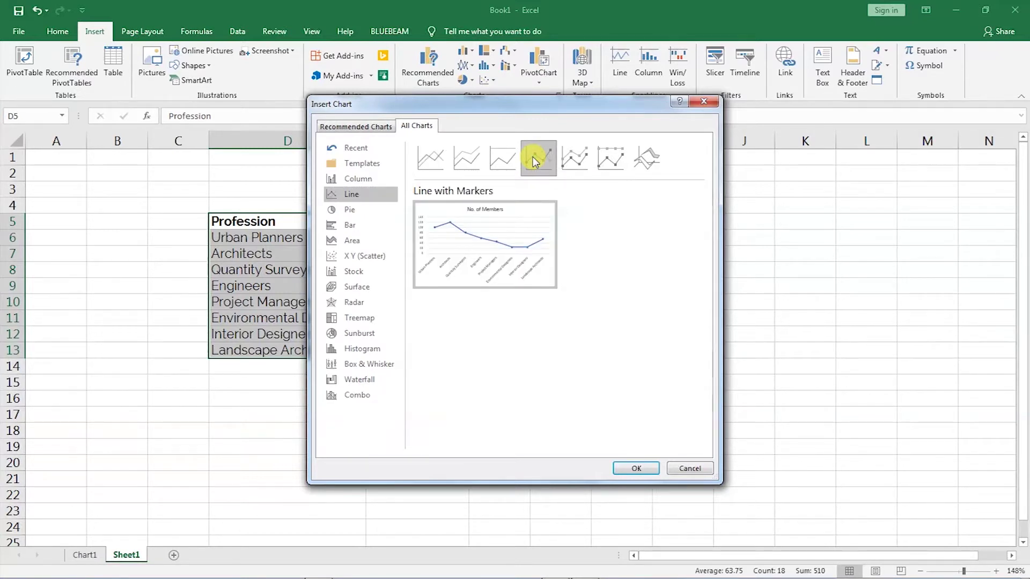
pyautogui.click(651, 467)
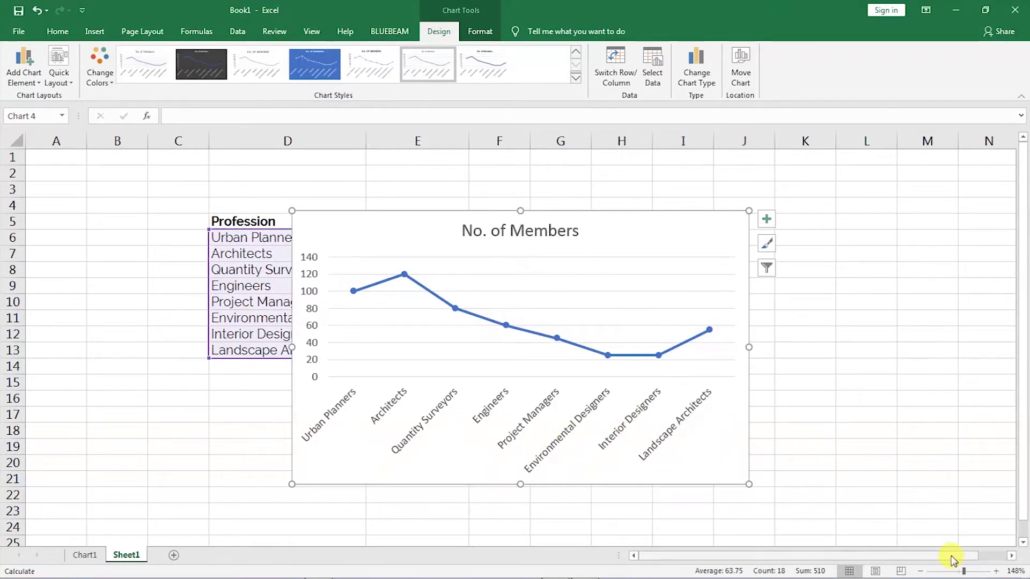
# - Enlarge the line chart and move it beside the Profession column, spanning roughly columns F to R
pyautogui.moveTo(748, 210); pyautogui.dragTo(799, 181)
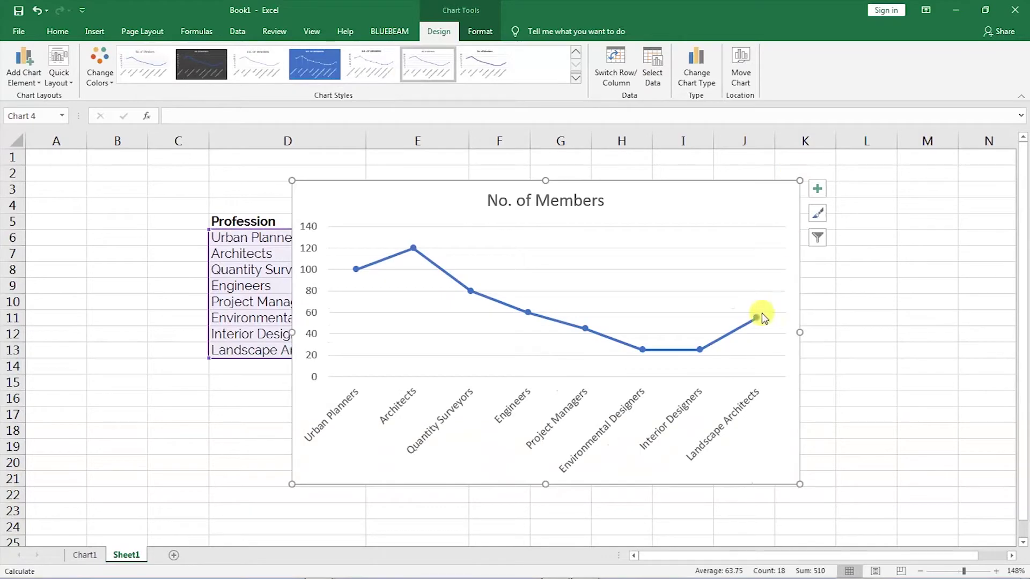
pyautogui.moveTo(963, 571); pyautogui.dragTo(959, 572)
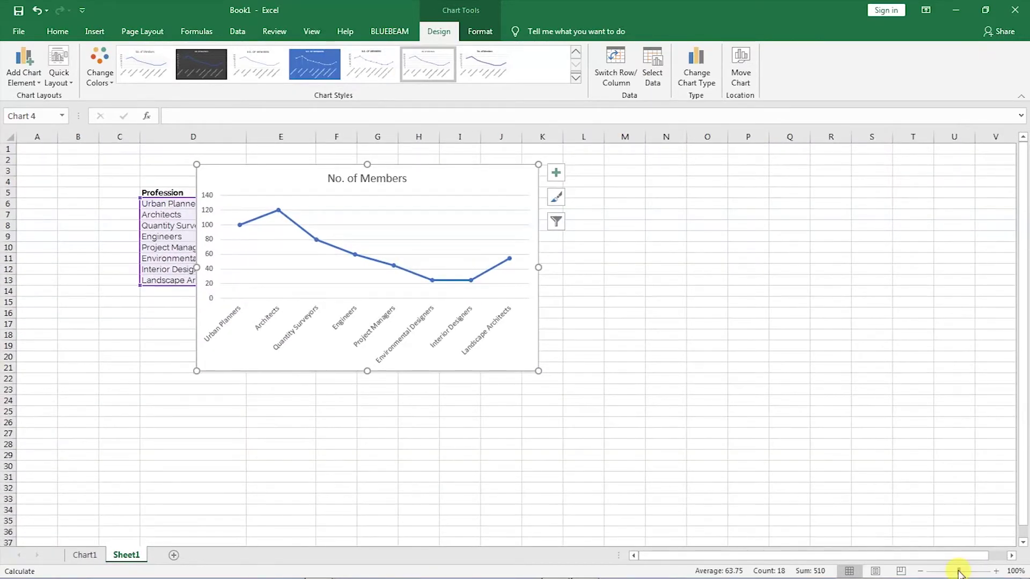
pyautogui.moveTo(532, 354); pyautogui.dragTo(646, 405)
pyautogui.moveTo(651, 216); pyautogui.dragTo(720, 175)
pyautogui.moveTo(721, 422); pyautogui.dragTo(757, 491)
pyautogui.click(865, 324)
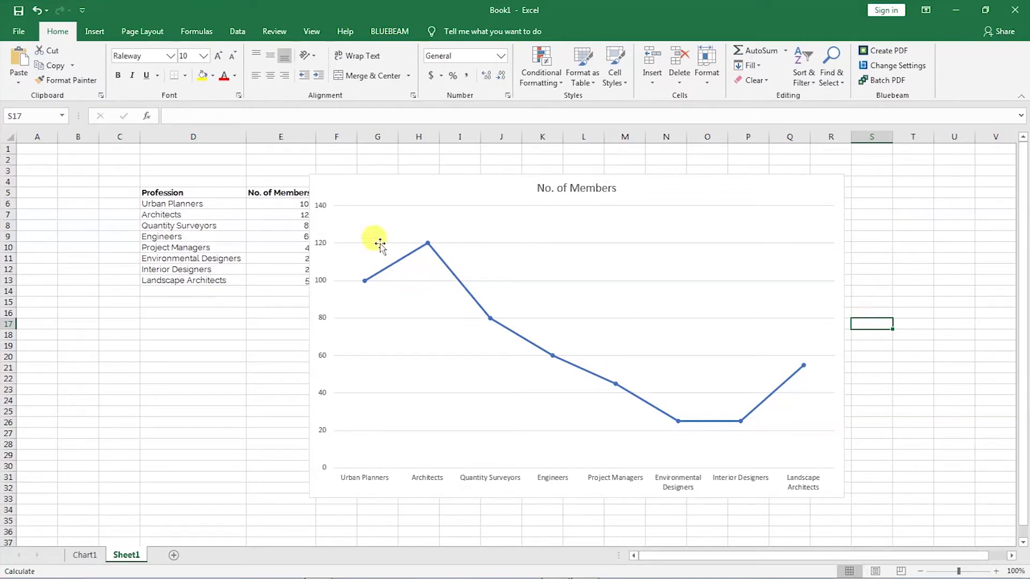
# - Examine the chart's value axis, profession axis and plotted points from Urban Planners to Landscape Architects
pyautogui.click(322, 358)
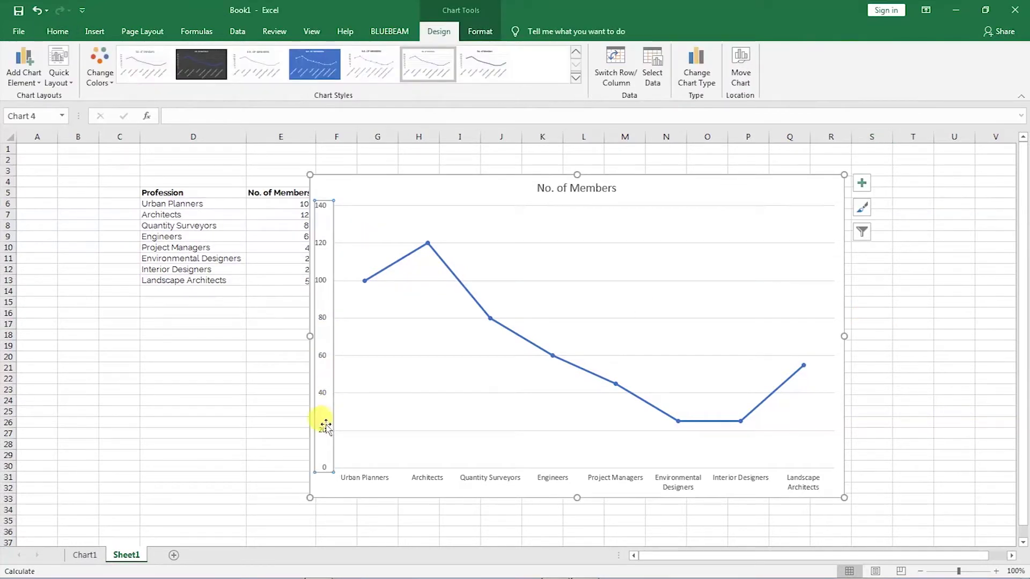
pyautogui.click(359, 482)
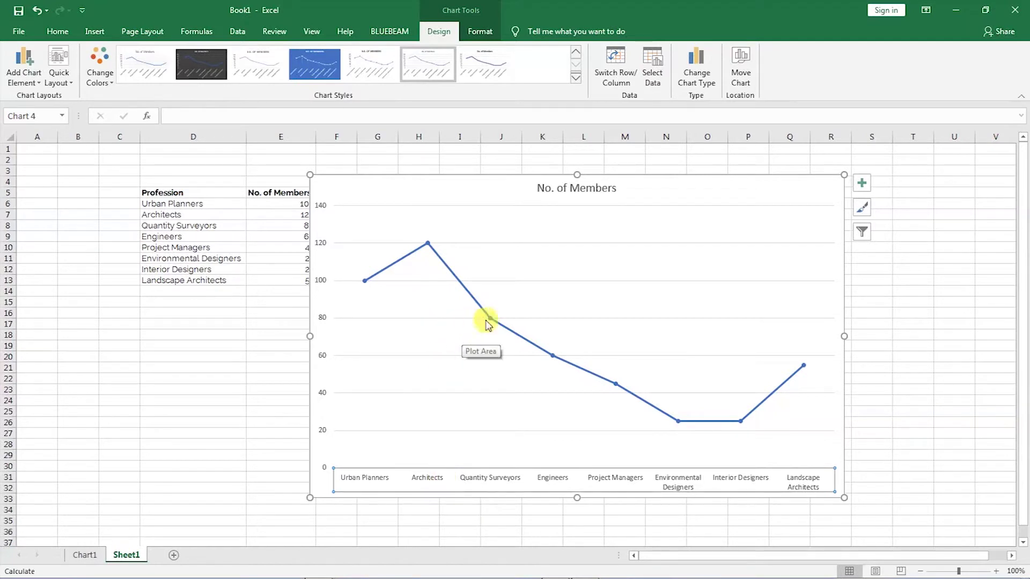
pyautogui.click(371, 464)
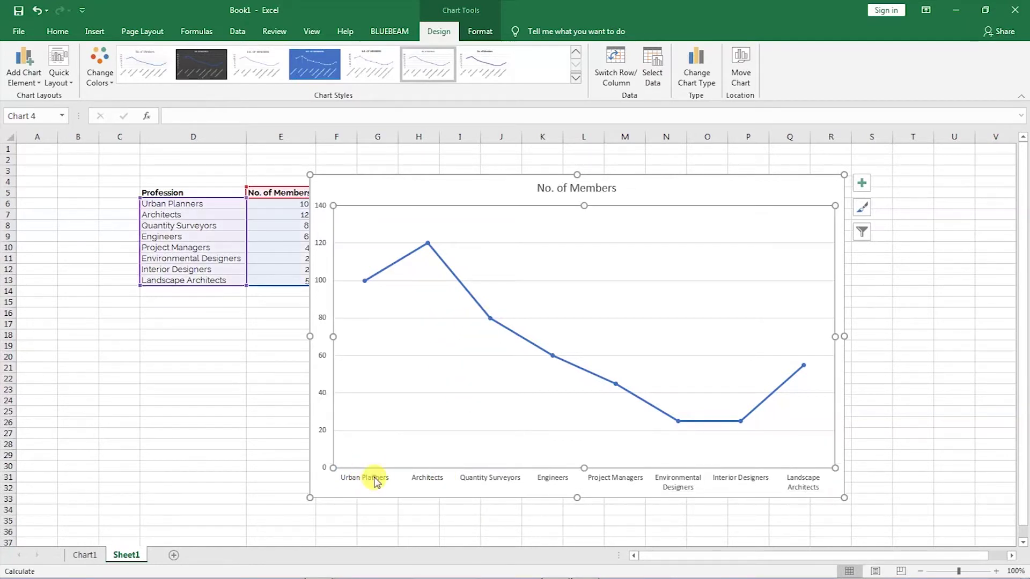
pyautogui.click(375, 480)
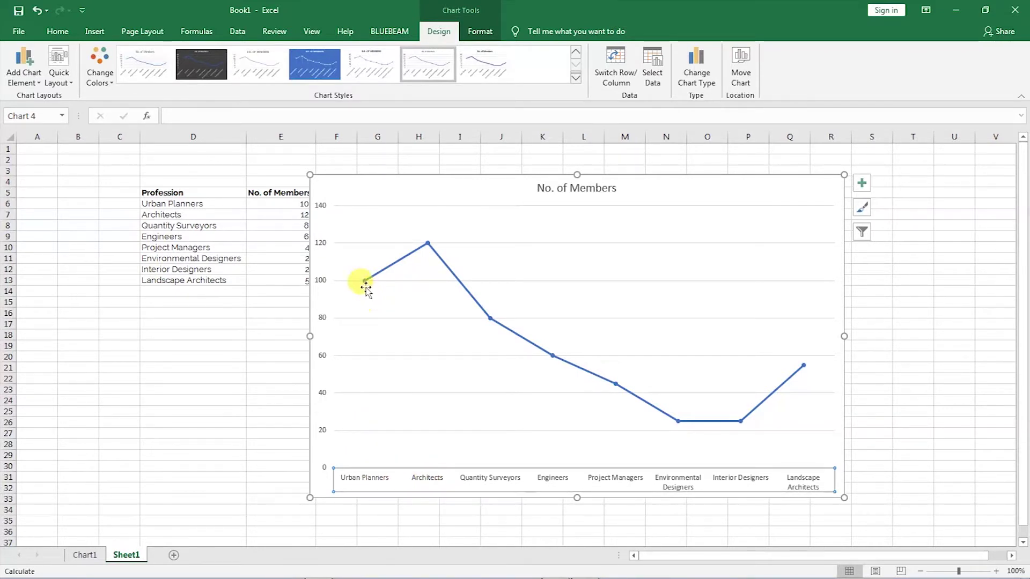
pyautogui.moveTo(365, 284)
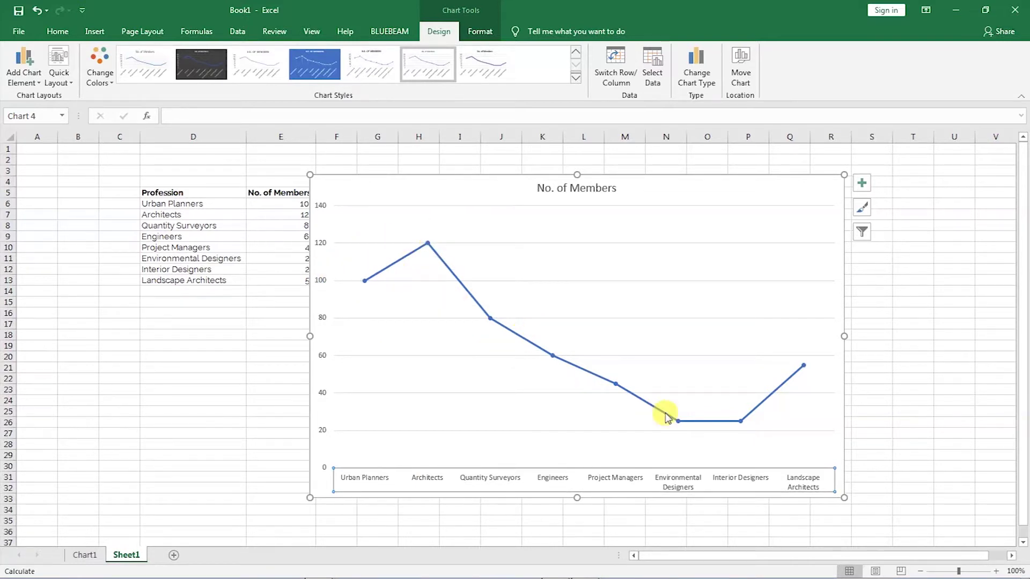
pyautogui.moveTo(802, 366)
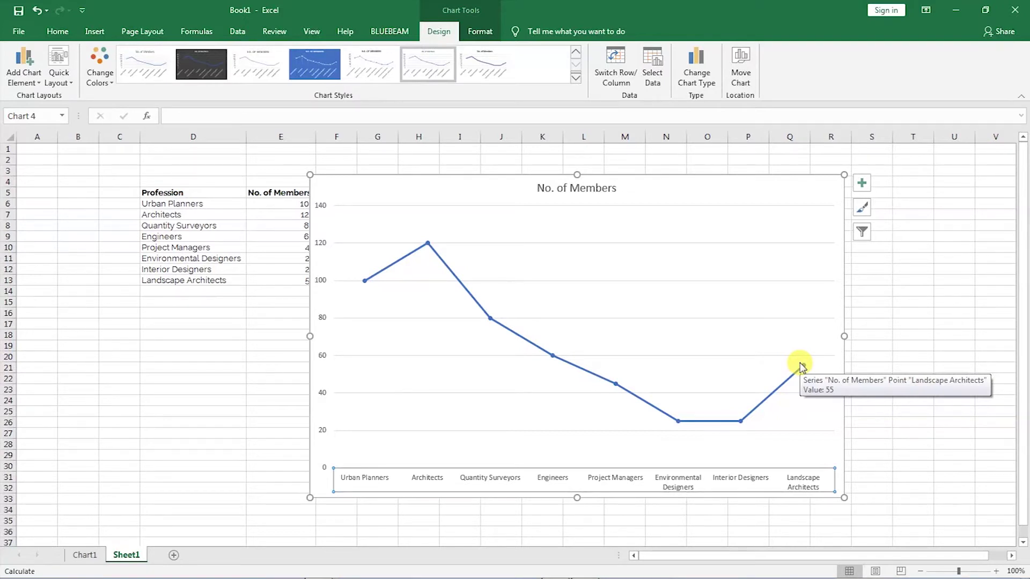
# - Change the chart title to "A Bar Graph Showing Number of Members in a Professional Body"
pyautogui.click(563, 189)
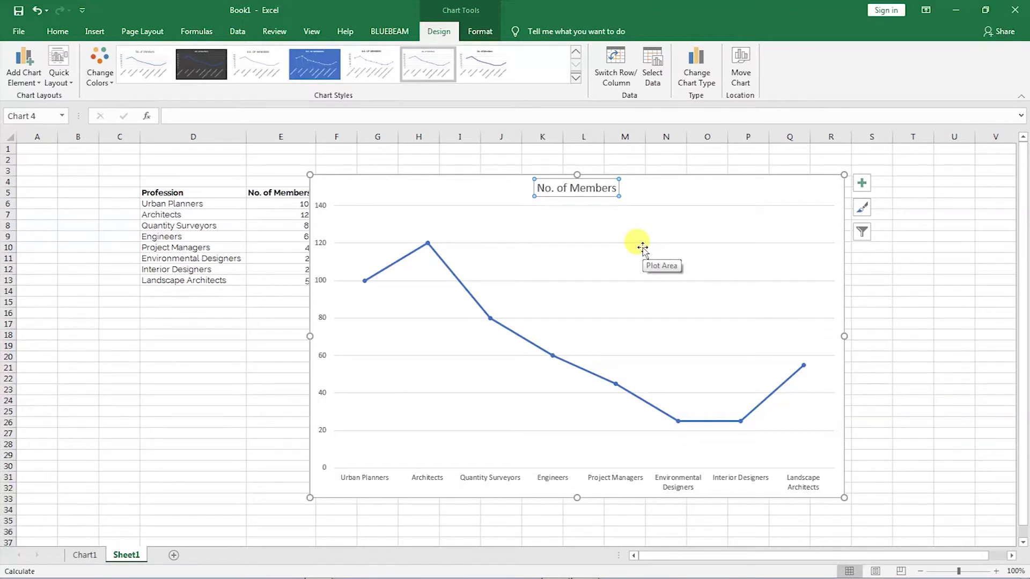
pyautogui.click(597, 188)
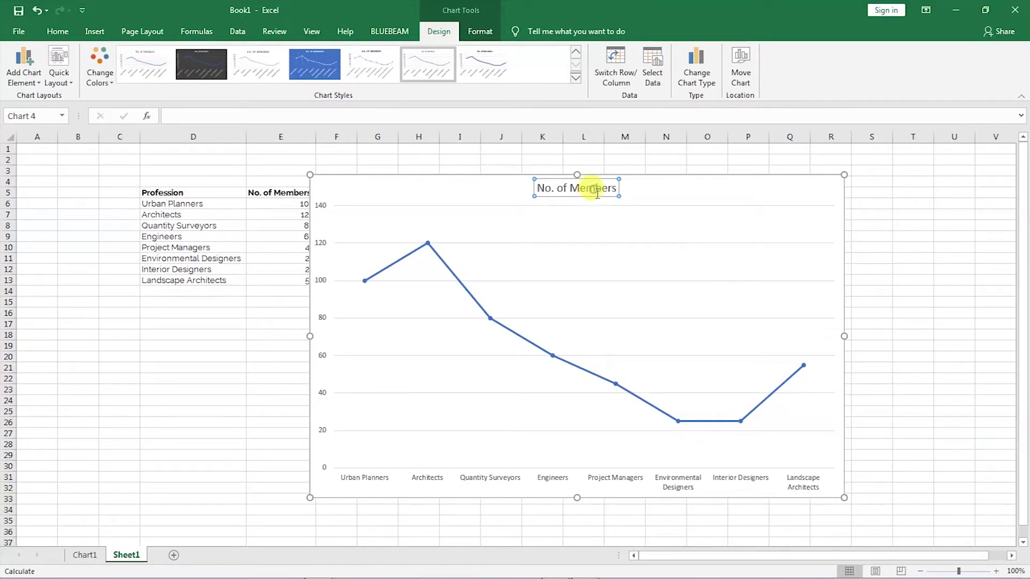
pyautogui.click(617, 189)
pyautogui.click(608, 187)
pyautogui.moveTo(617, 188); pyautogui.dragTo(534, 189)
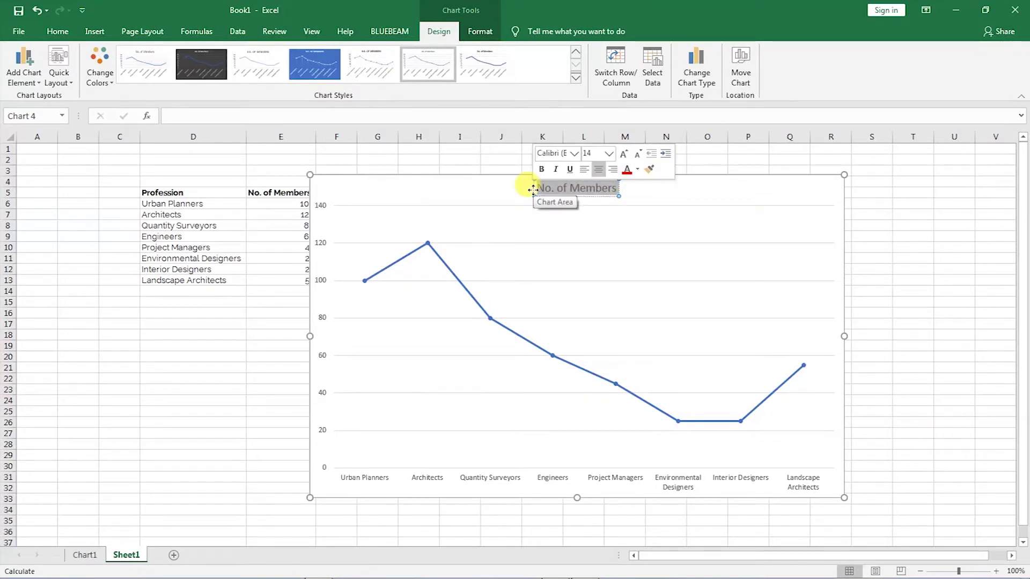
pyautogui.write('A')
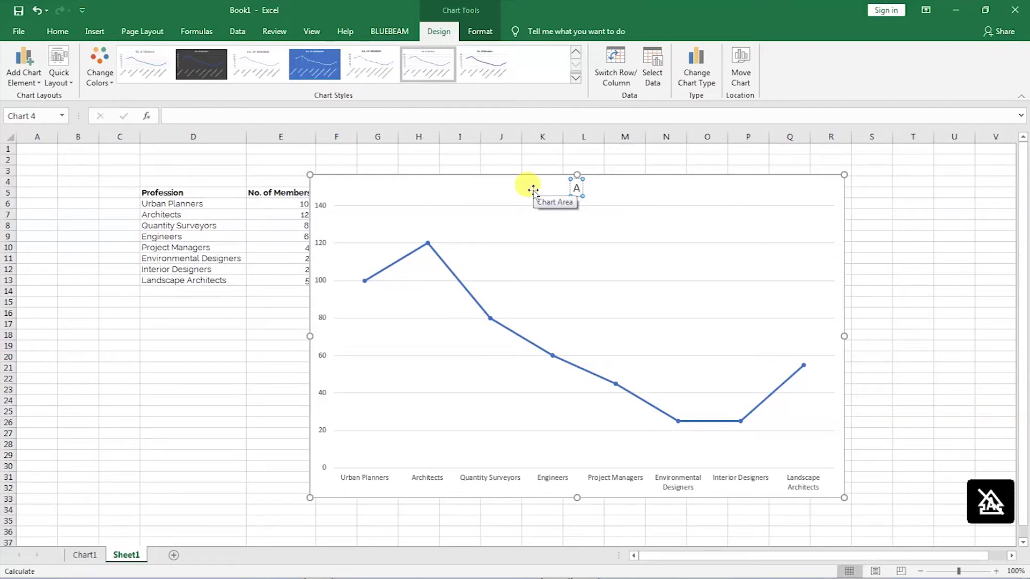
pyautogui.write(' Bar Graph')
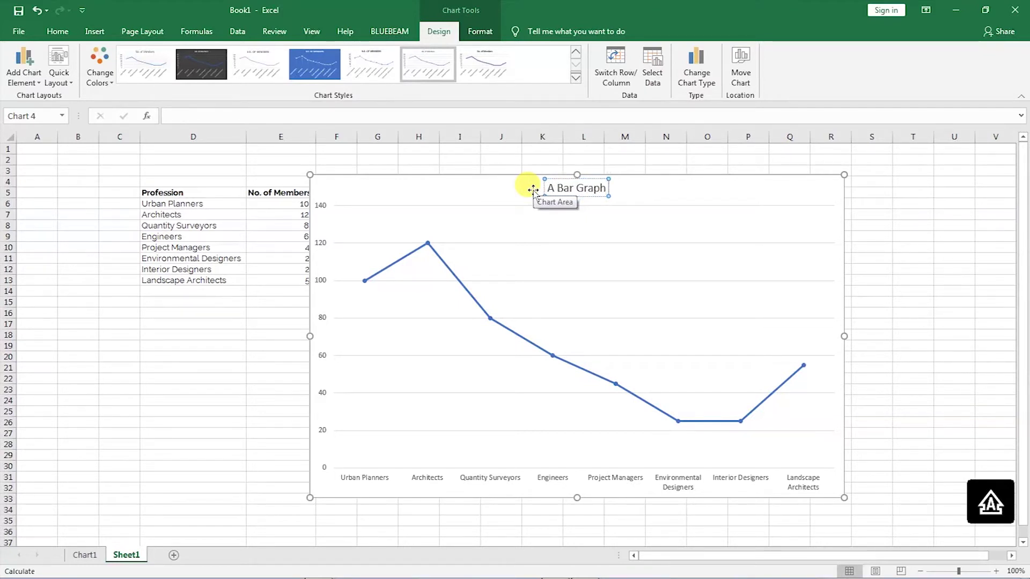
pyautogui.write(' Show')
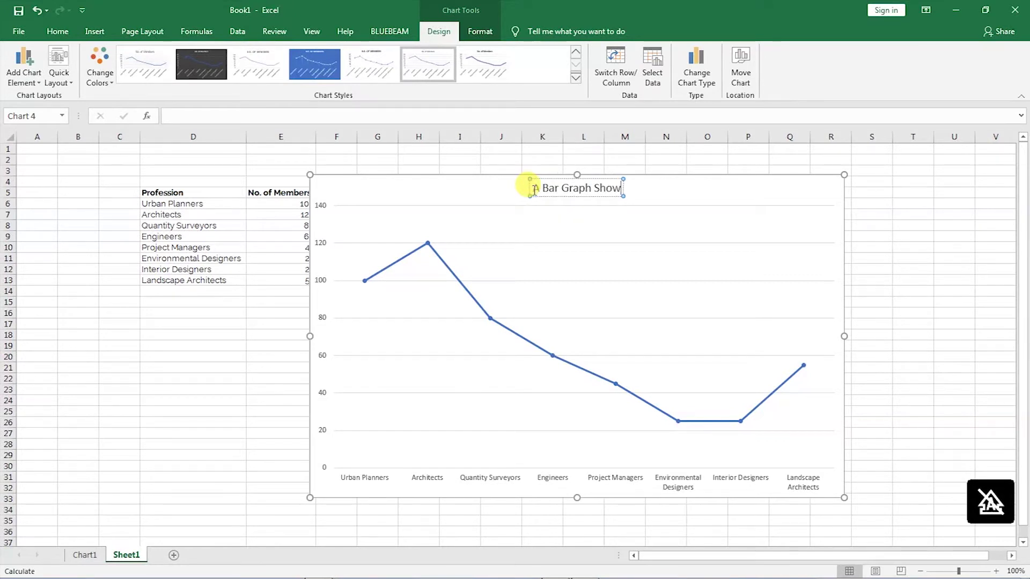
pyautogui.write('ing')
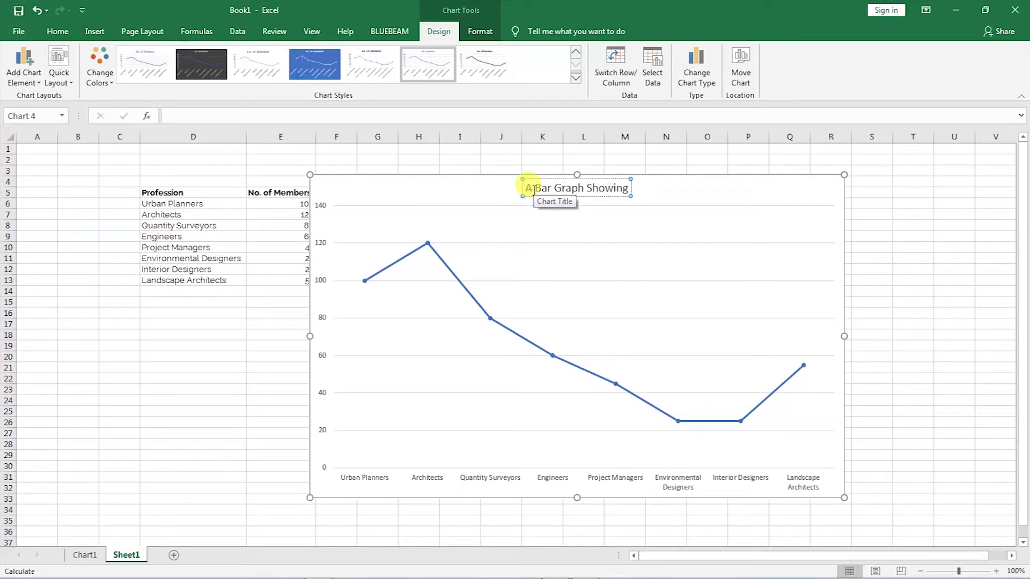
pyautogui.write(' Number of M')
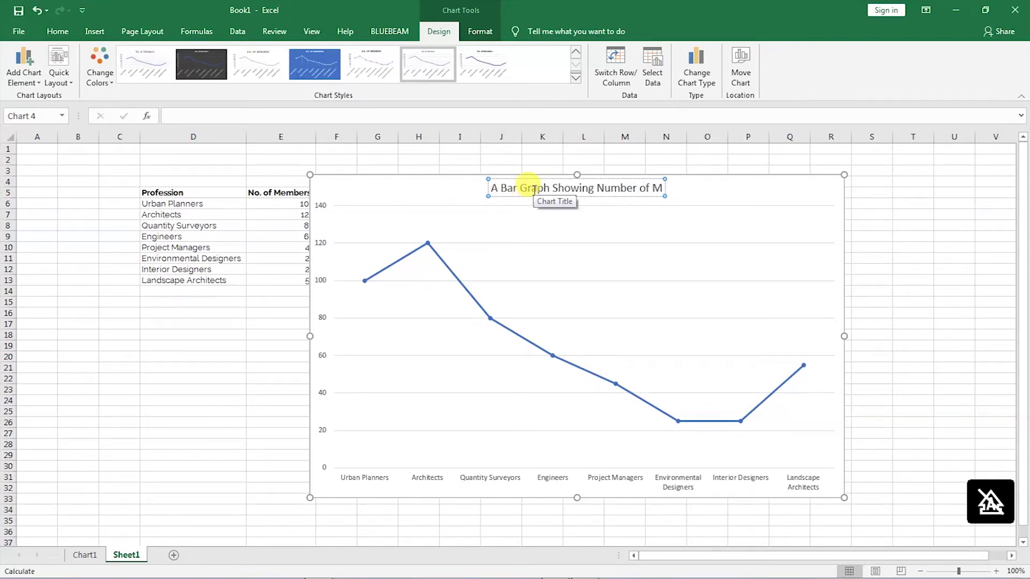
pyautogui.write('embers')
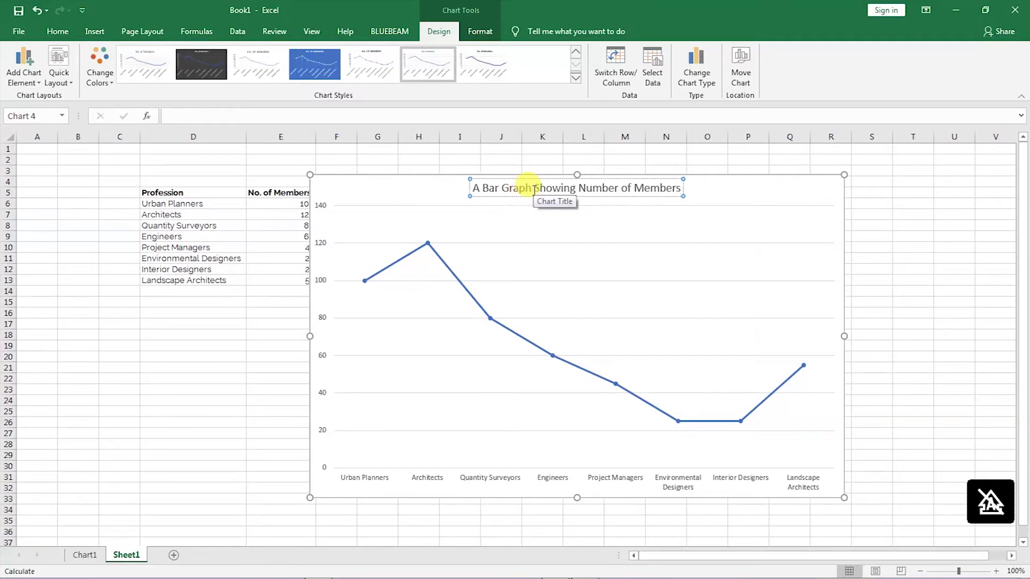
pyautogui.write(' in a')
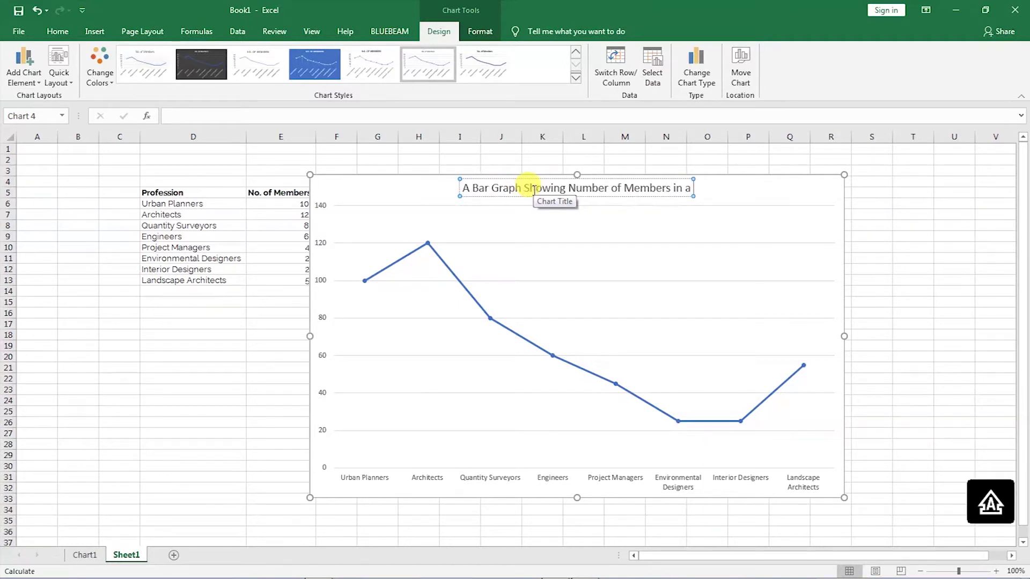
pyautogui.write(' Profess')
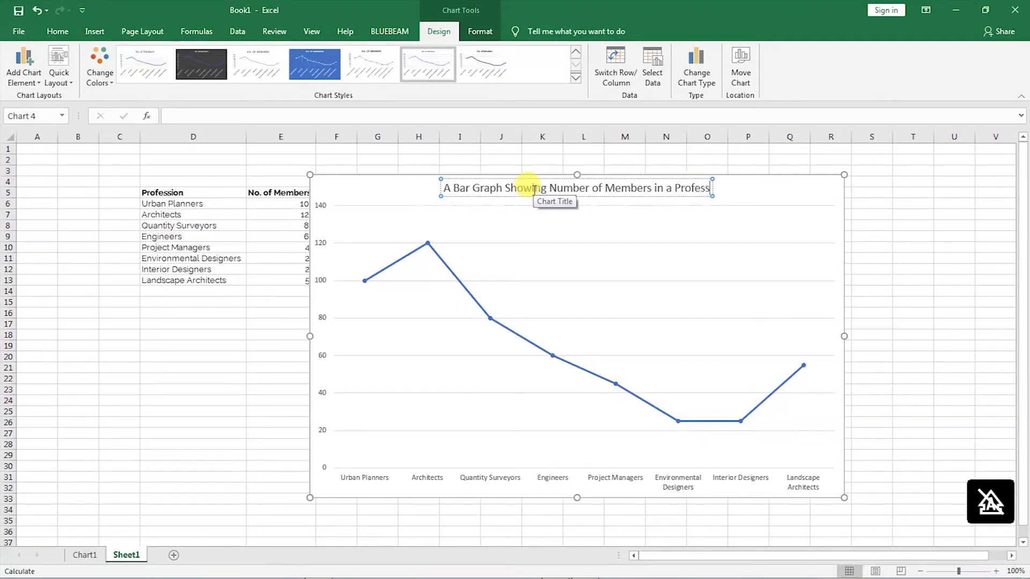
pyautogui.write('ional Body')
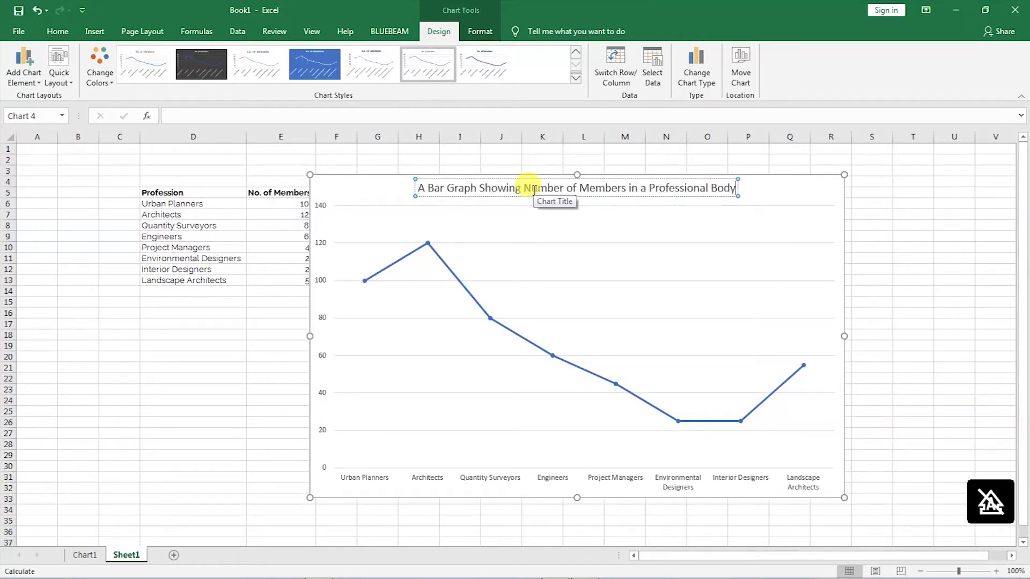
pyautogui.click(564, 213)
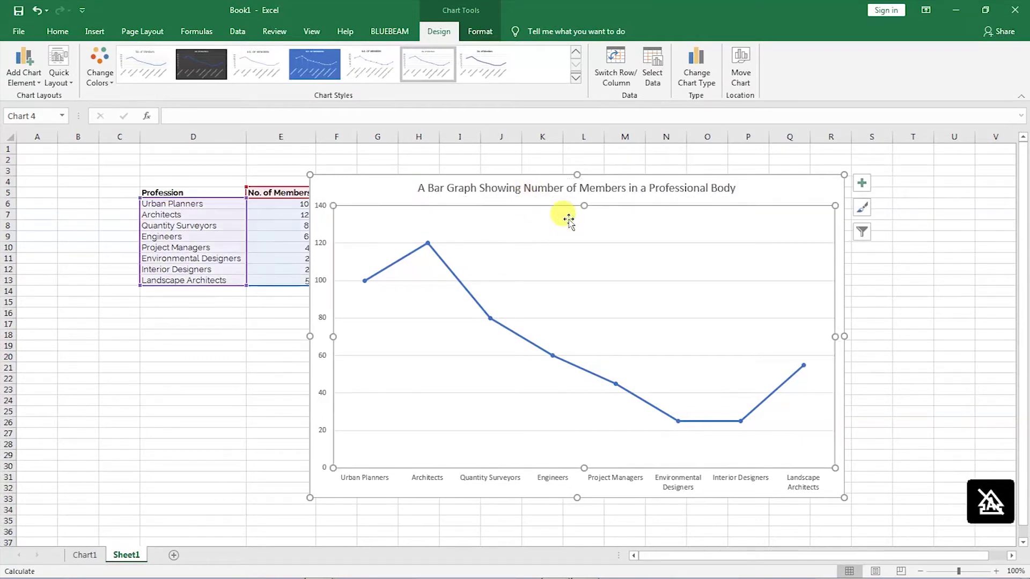
# - Set the chart title's font to Raleway
pyautogui.click(538, 189)
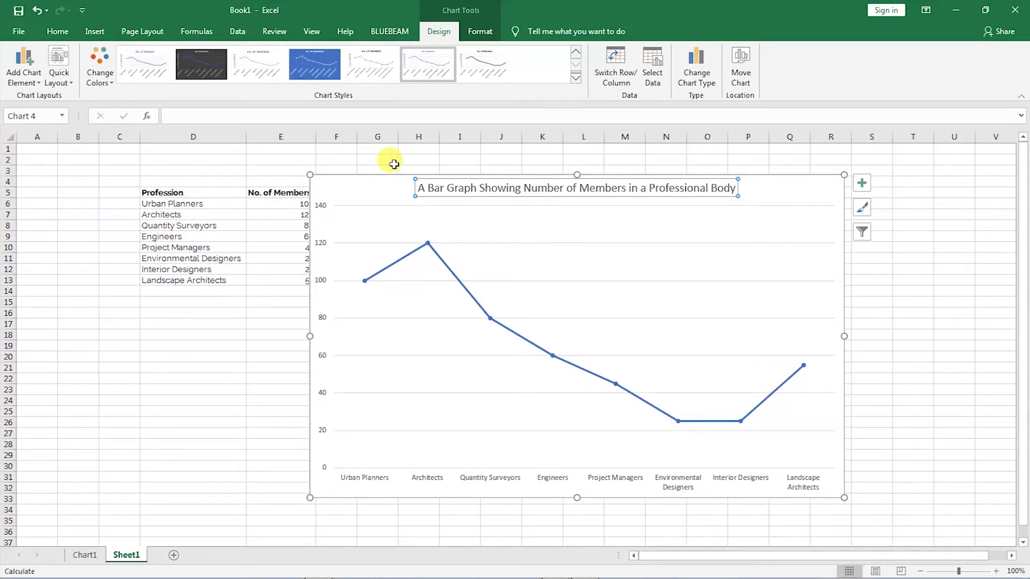
pyautogui.click(69, 33)
pyautogui.click(134, 56)
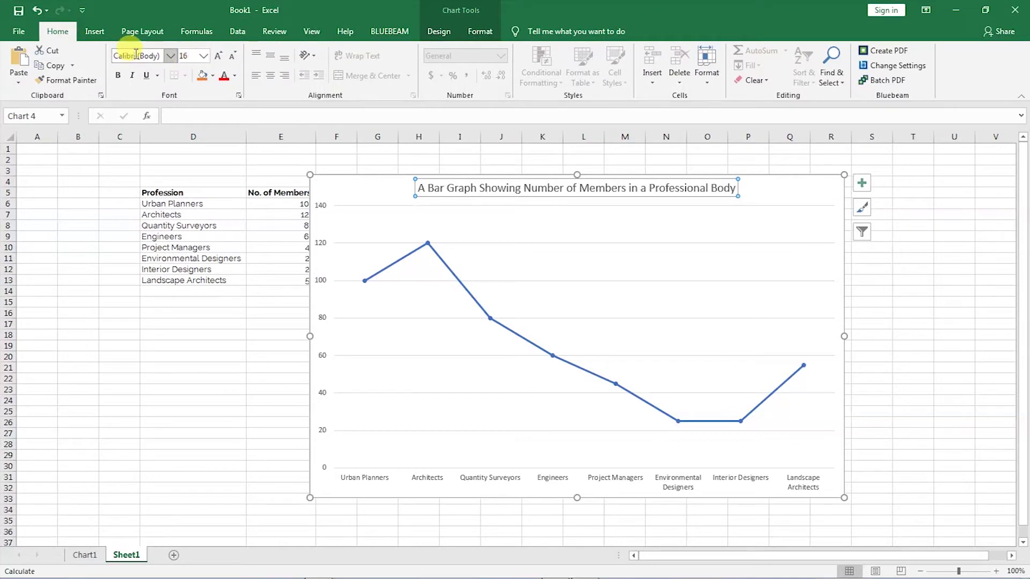
pyautogui.write('Raleway')
pyautogui.press('Return')
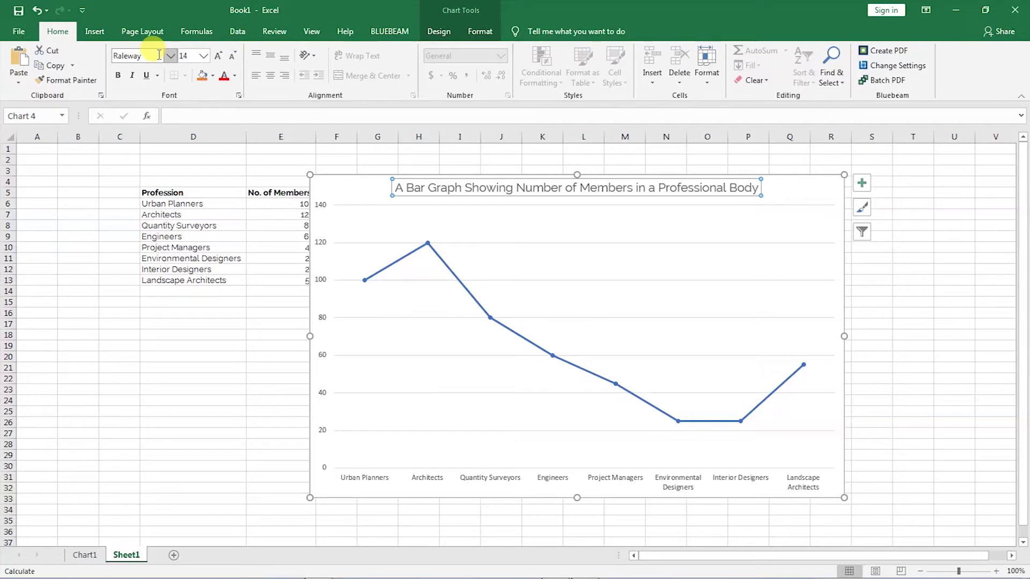
pyautogui.click(907, 238)
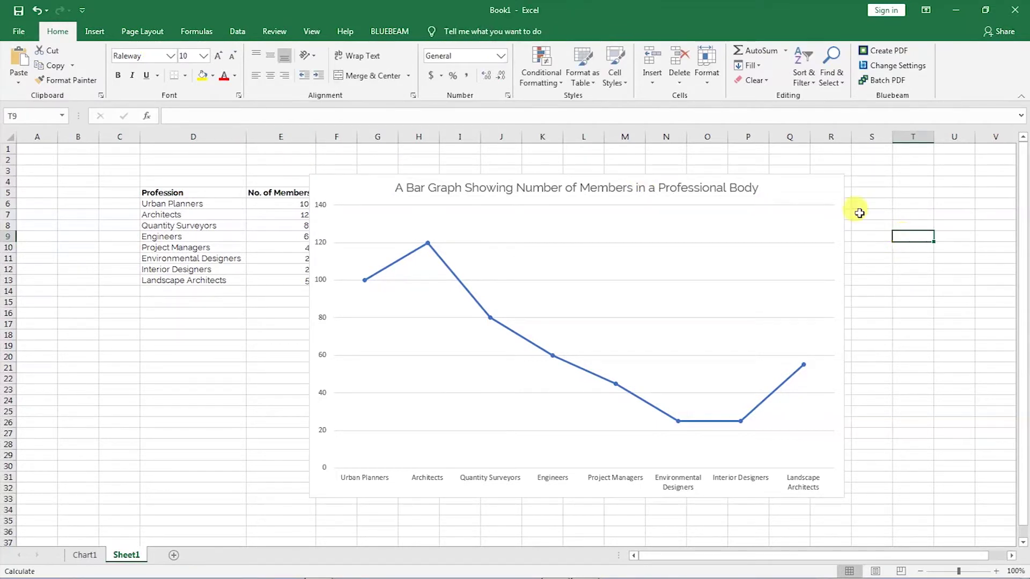
pyautogui.moveTo(550, 573)
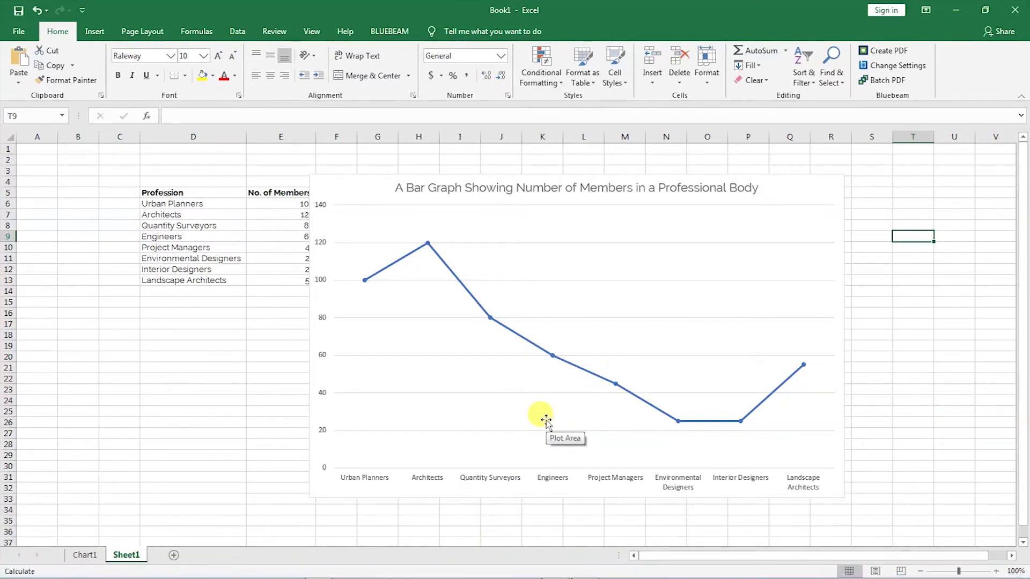
pyautogui.click(549, 190)
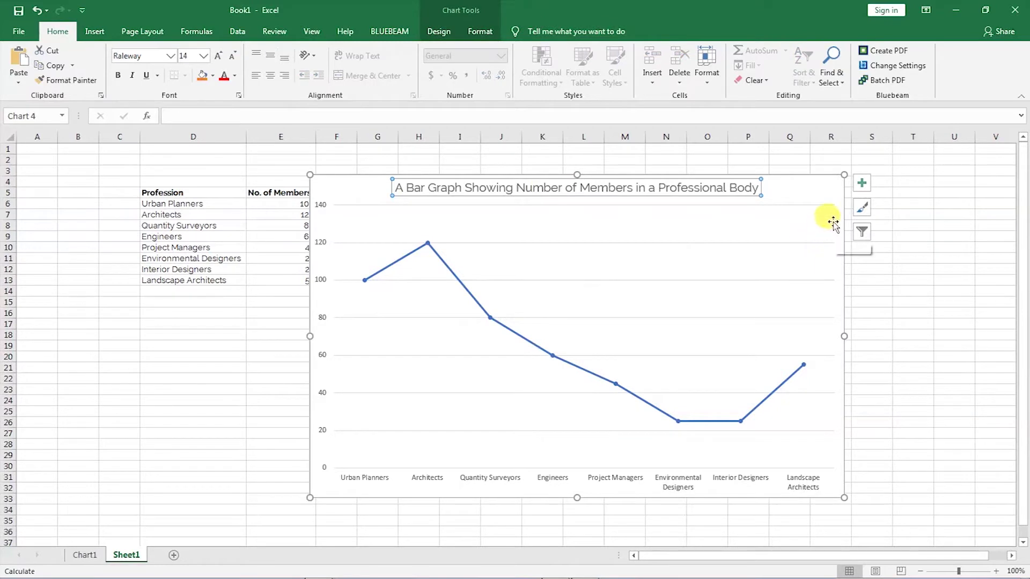
pyautogui.click(836, 194)
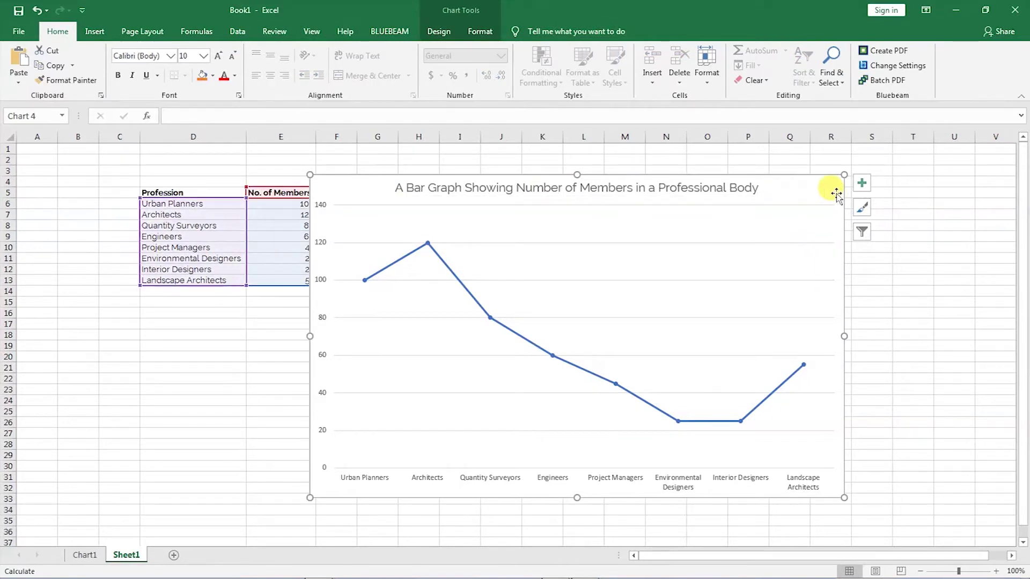
pyautogui.click(146, 55)
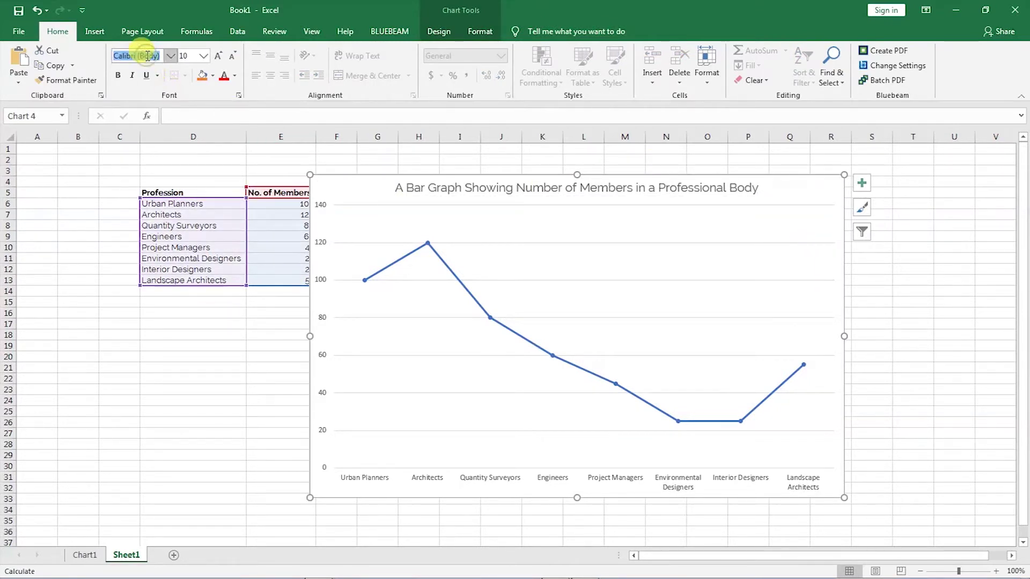
pyautogui.click(898, 278)
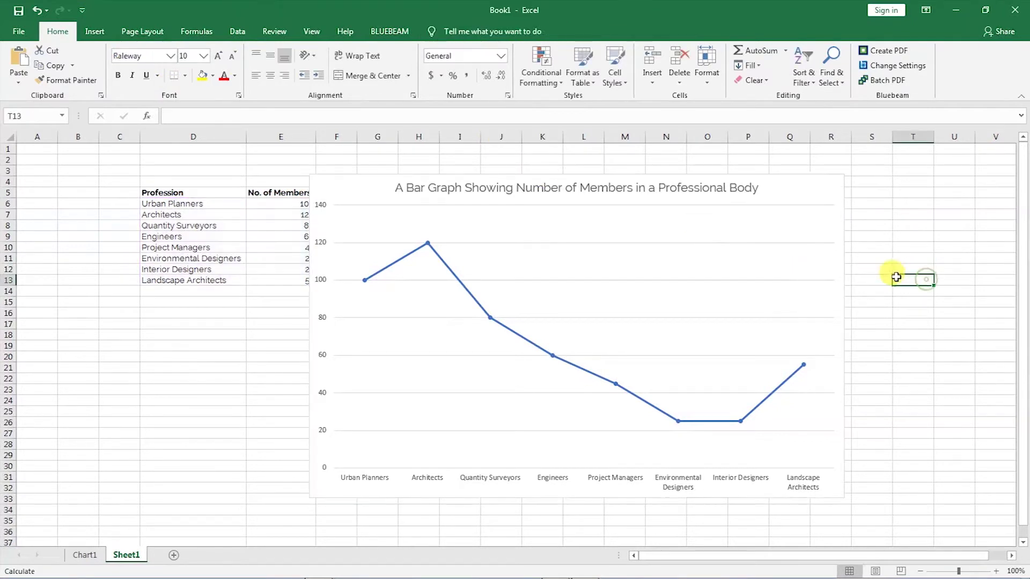
# - Set the font of all text in the line chart to Raleway
pyautogui.click(833, 194)
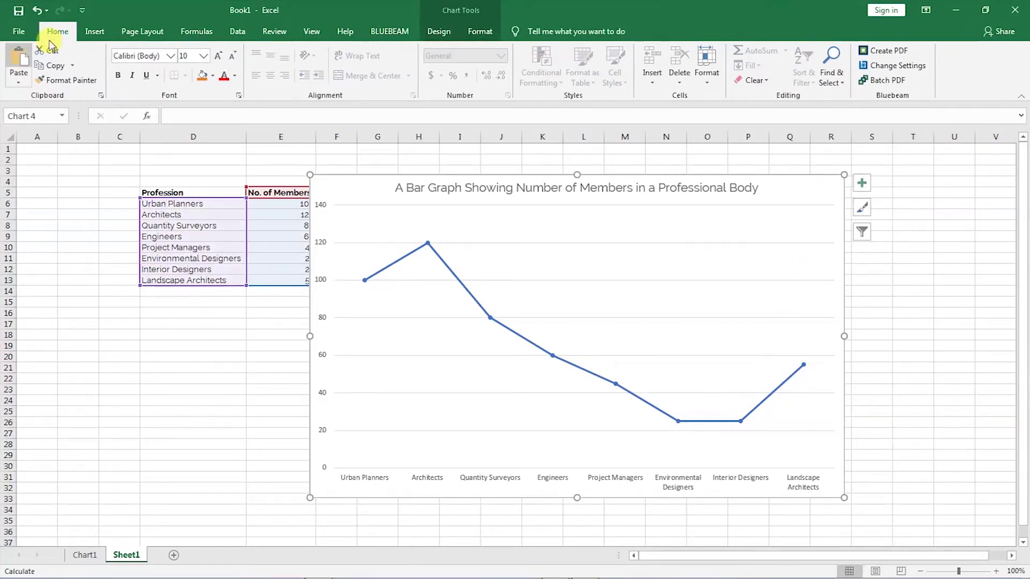
pyautogui.click(150, 54)
pyautogui.write('Raleway')
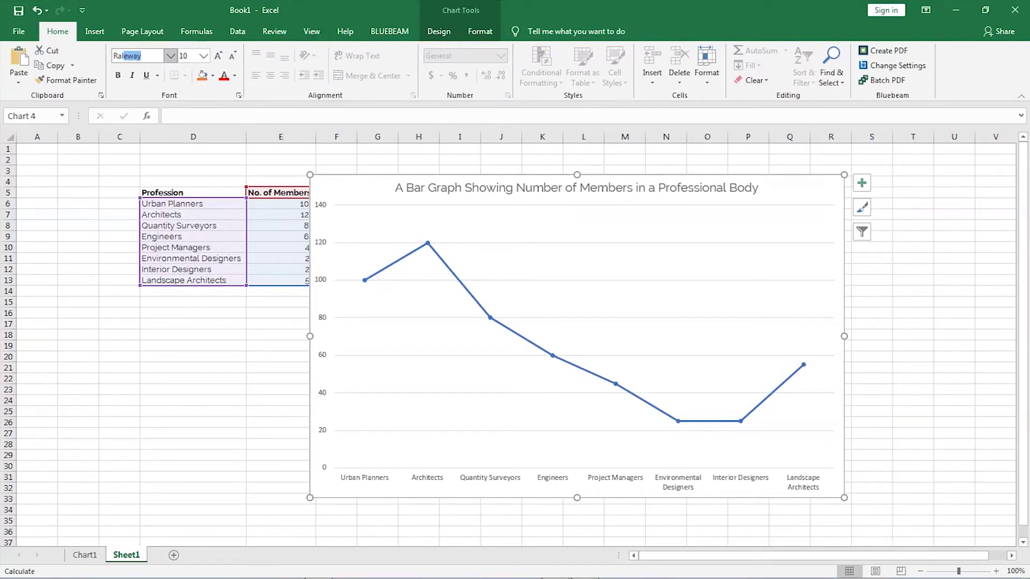
pyautogui.press('Return')
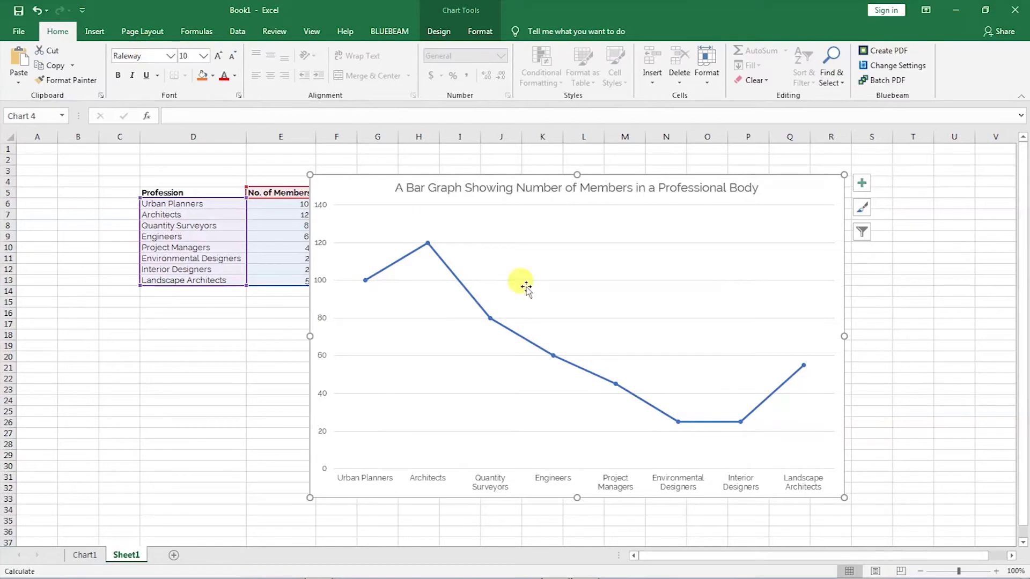
# - Change the colour of all text in the line chart to black
pyautogui.click(235, 75)
pyautogui.click(229, 89)
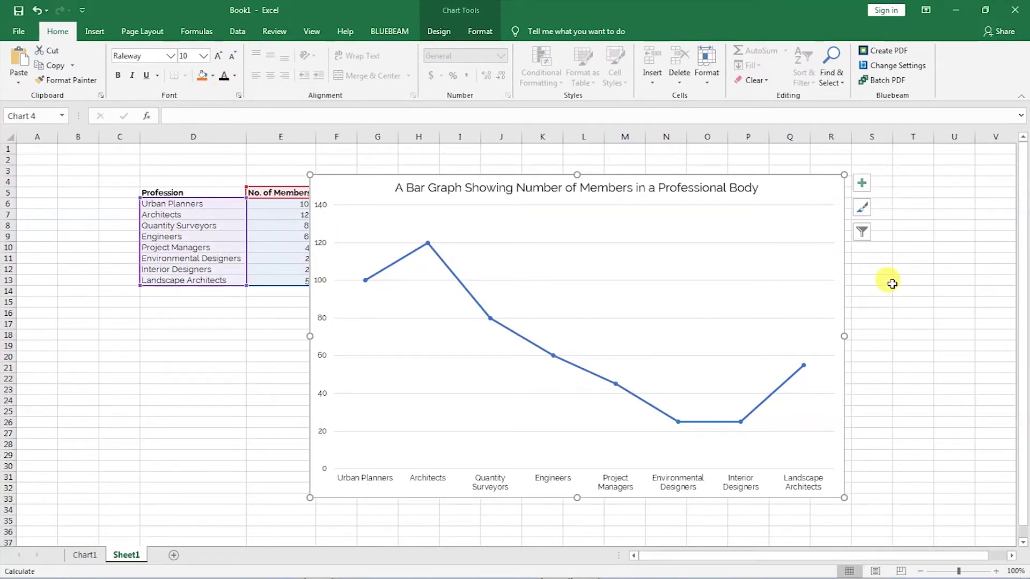
pyautogui.click(909, 341)
# - Add axis titles to both axes of the line chart
pyautogui.click(832, 302)
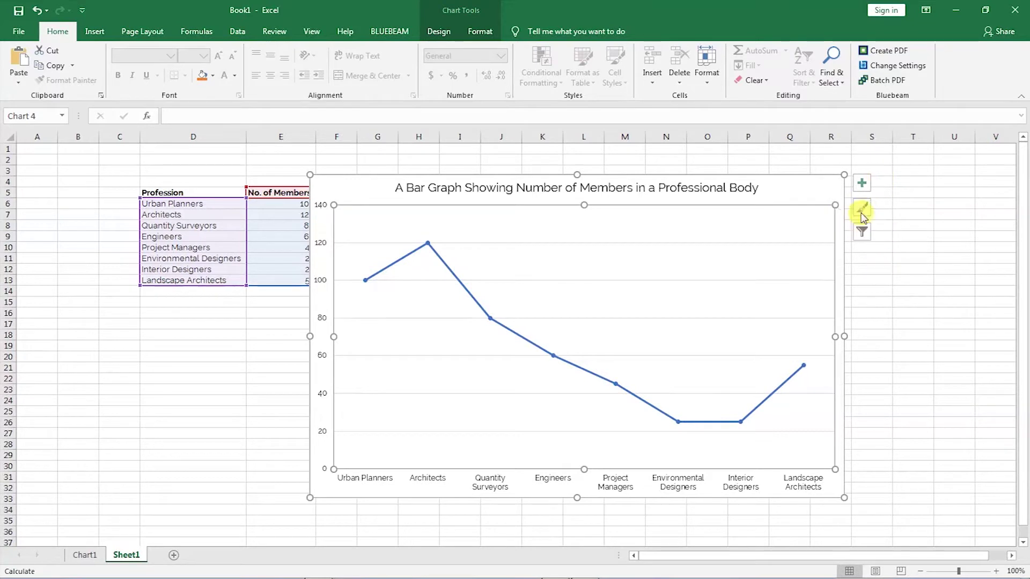
pyautogui.click(863, 187)
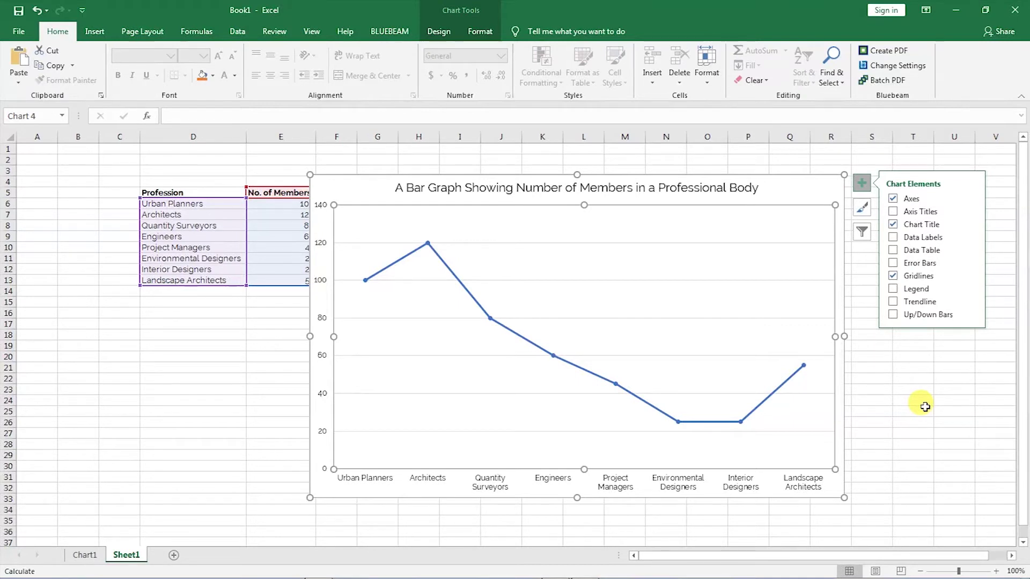
pyautogui.click(891, 211)
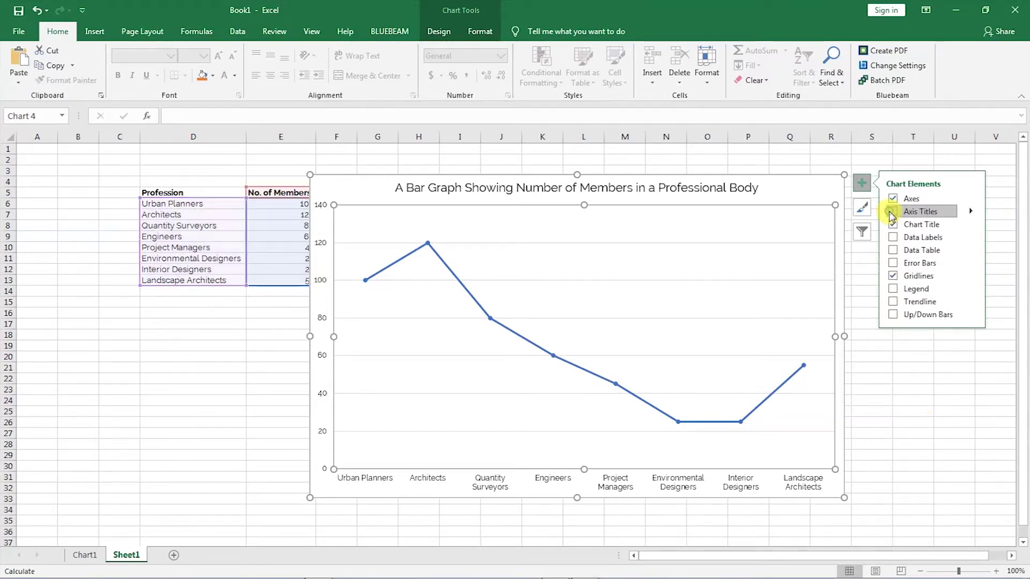
pyautogui.click(884, 363)
pyautogui.click(590, 483)
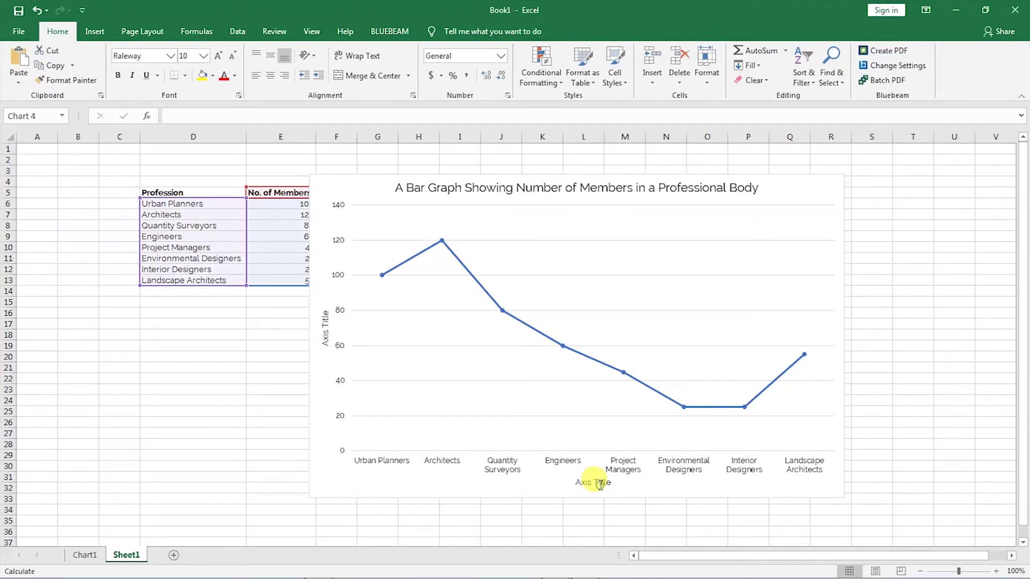
# - Move the chart clear of the No. of Members column and set its vertical axis title to "No. of Members"
pyautogui.click(326, 335)
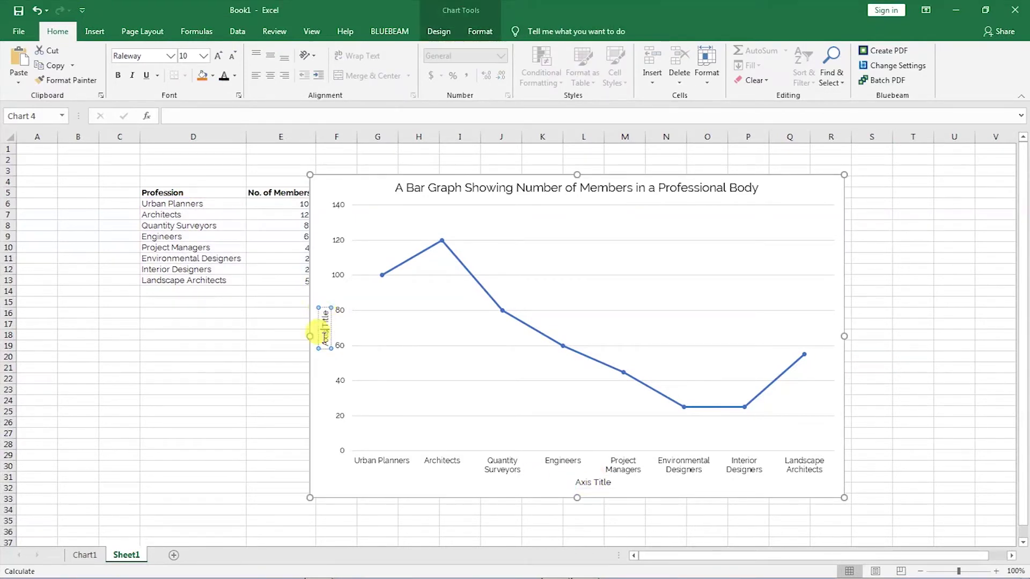
pyautogui.click(325, 336)
pyautogui.hotkey('ctrl', 'a')
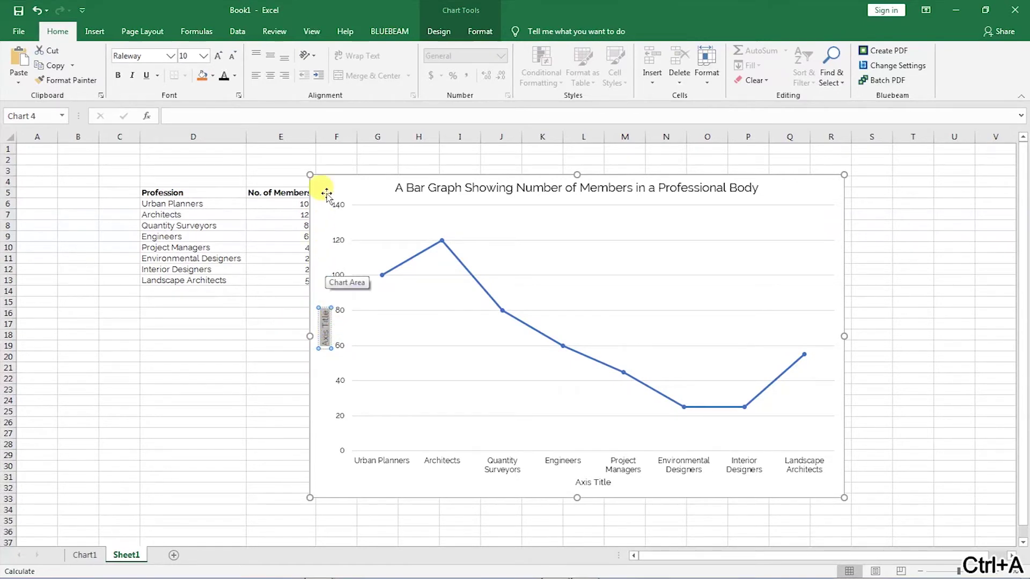
pyautogui.moveTo(328, 191)
pyautogui.mouseDown()
pyautogui.moveTo(384, 193)
pyautogui.moveTo(340, 193)
pyautogui.mouseUp()
pyautogui.click(345, 330)
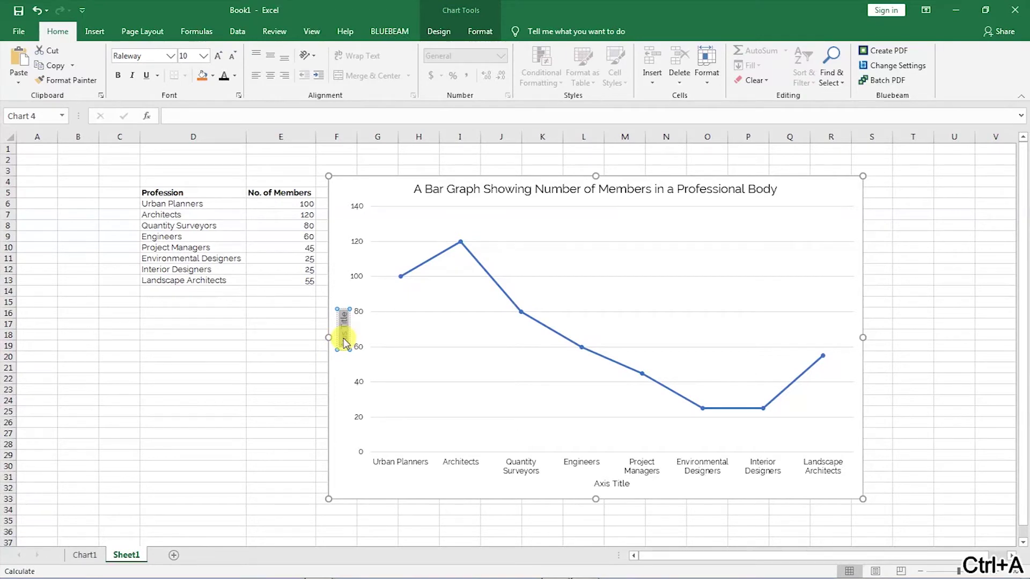
pyautogui.press('BackSpace')
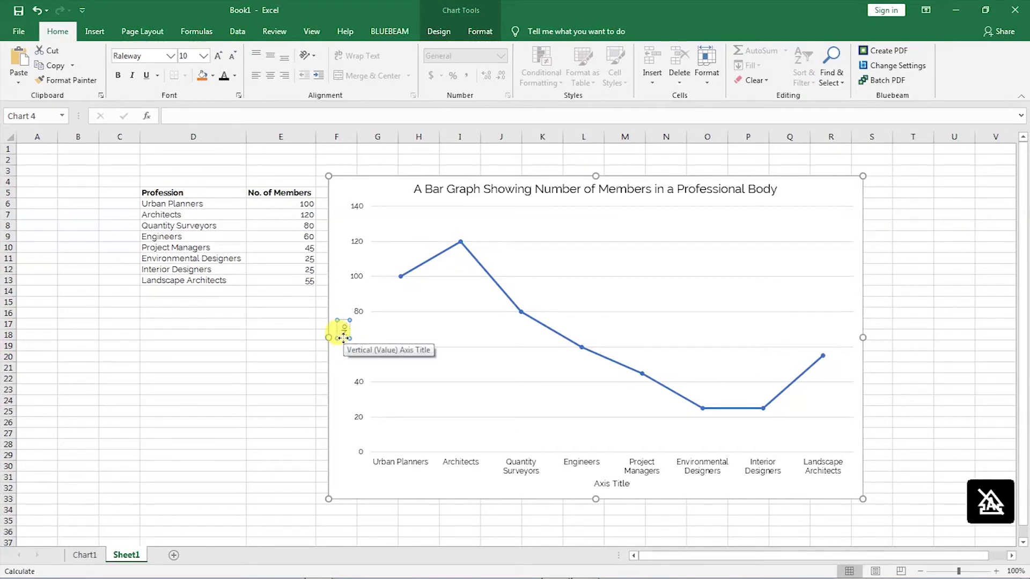
pyautogui.write('Number of M')
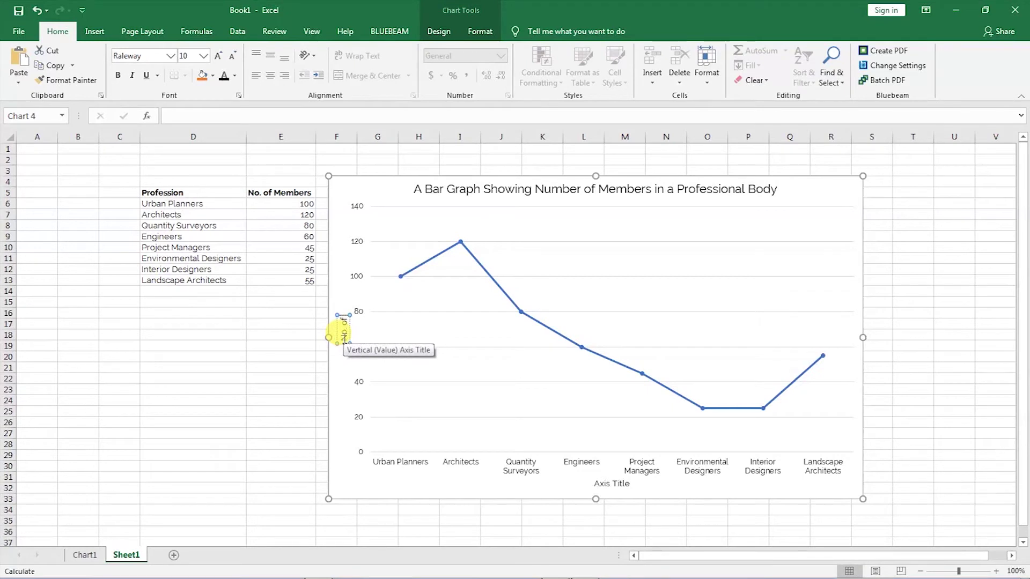
pyautogui.write('embers')
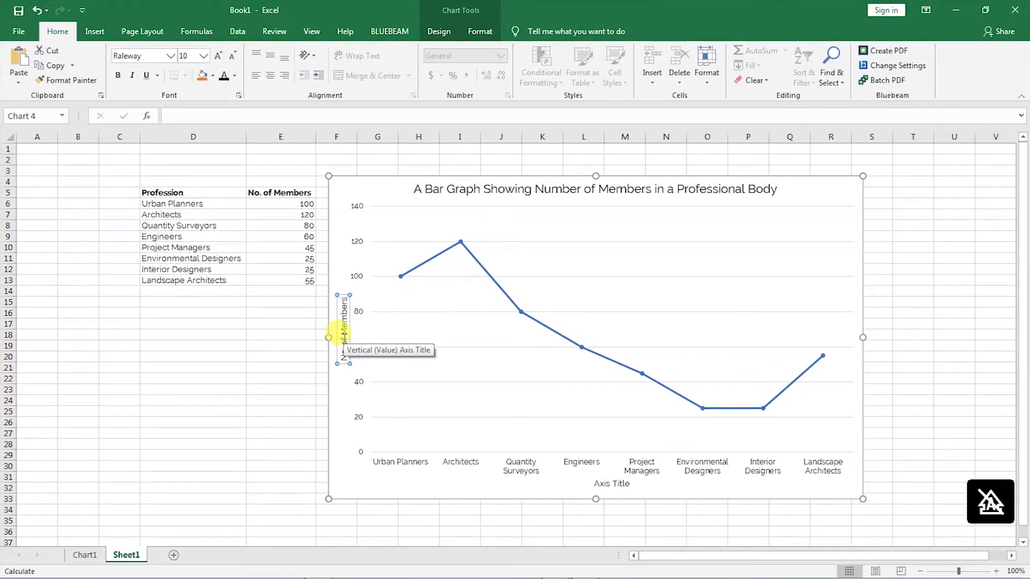
pyautogui.click(341, 243)
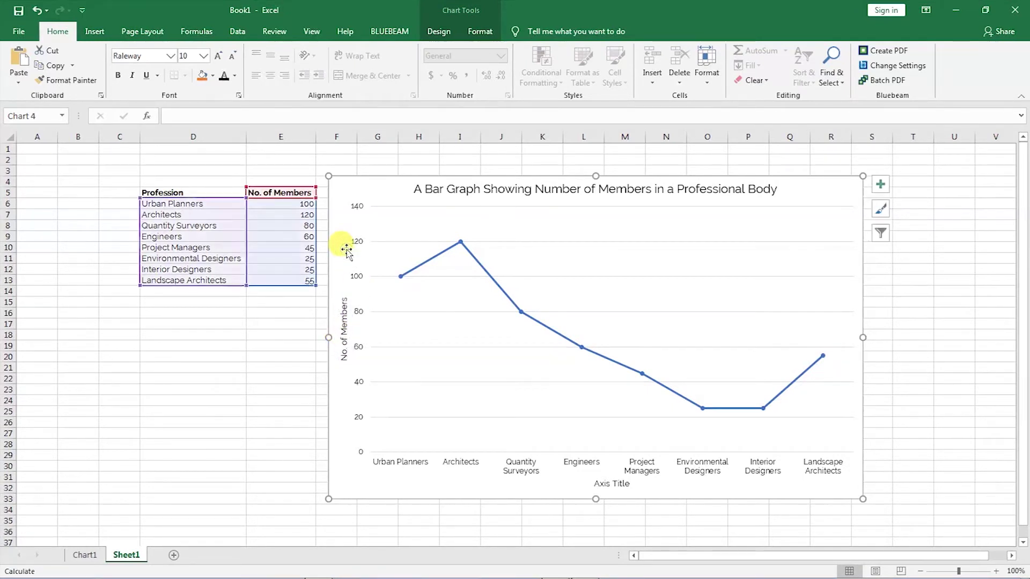
pyautogui.click(342, 322)
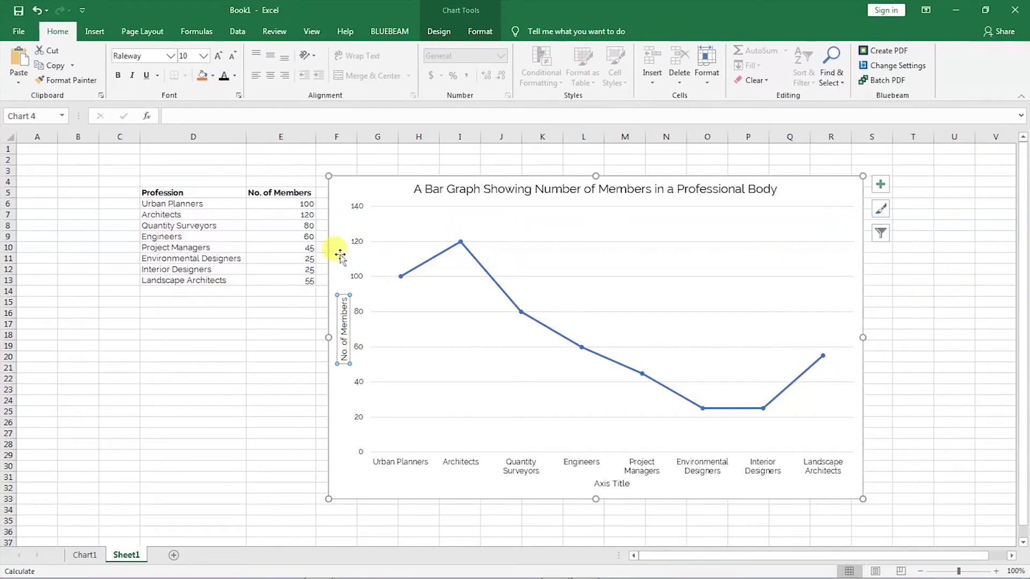
# - Change the chart's horizontal axis title to "Professions"
pyautogui.click(603, 484)
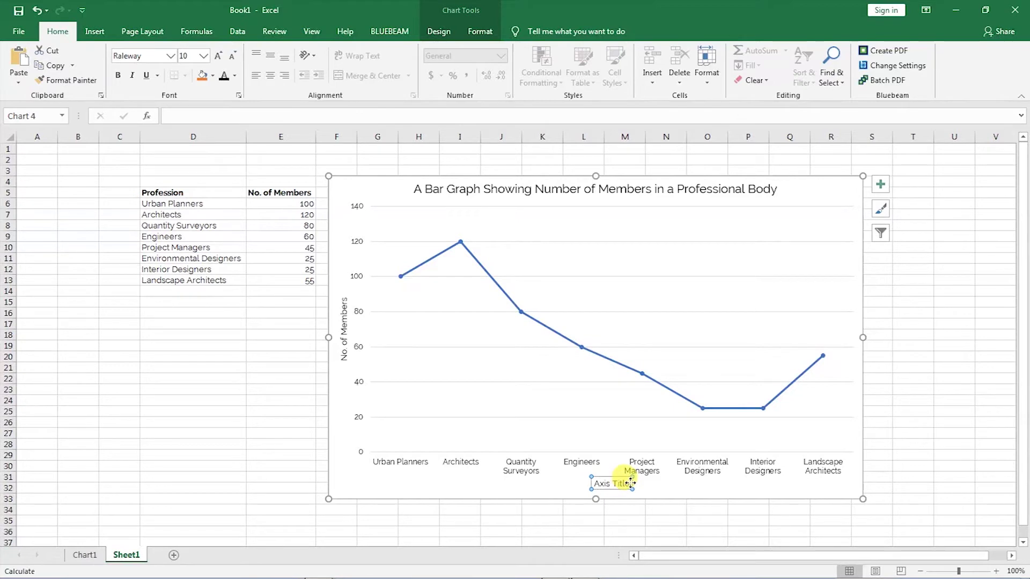
pyautogui.moveTo(631, 483); pyautogui.dragTo(594, 485)
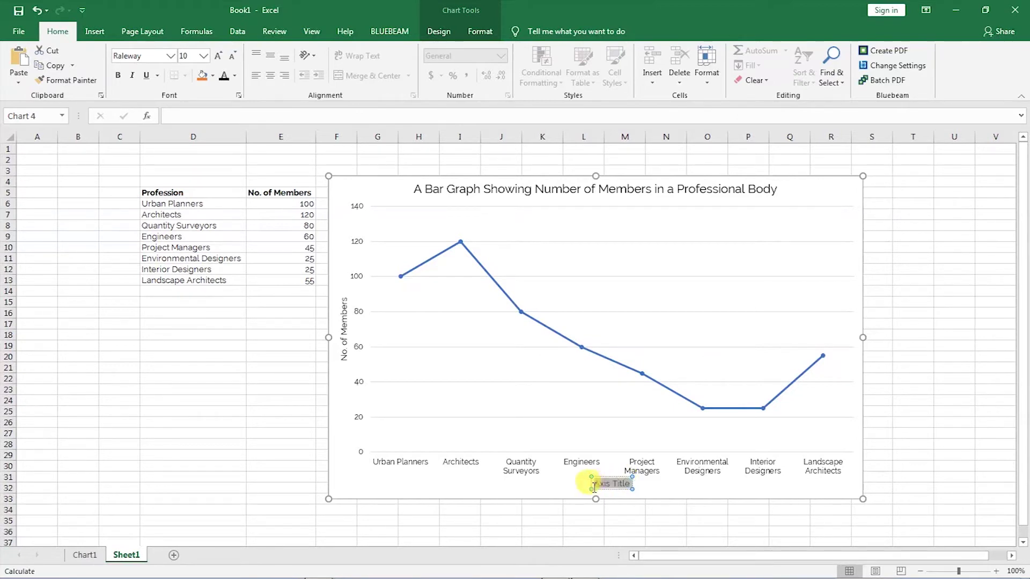
pyautogui.write('Pro')
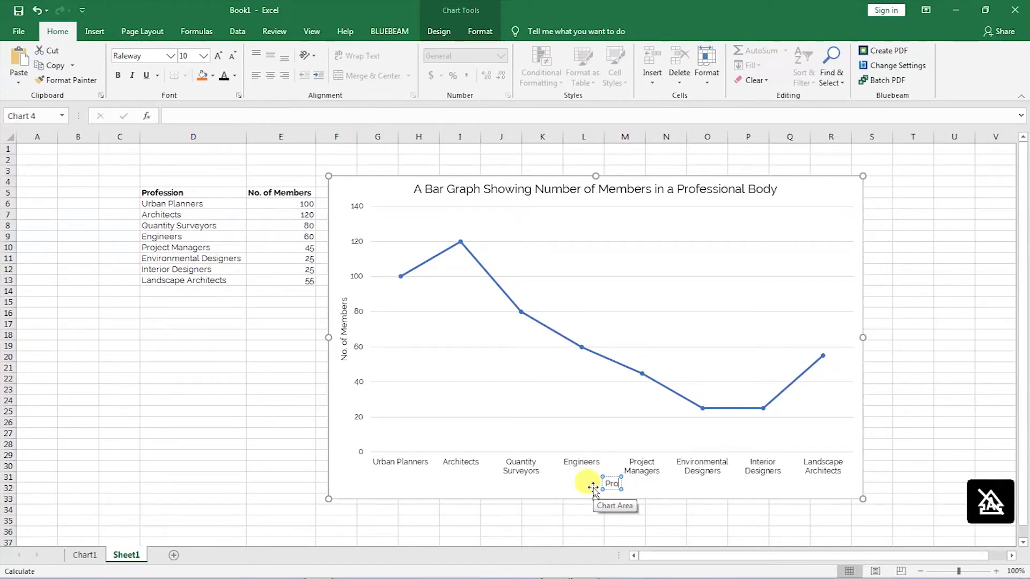
pyautogui.write('fessions')
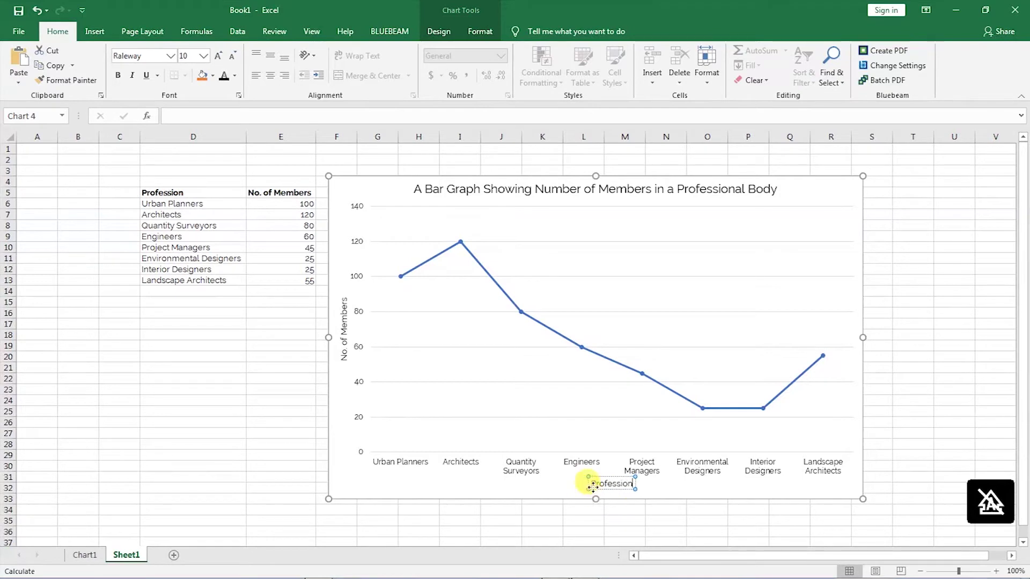
pyautogui.click(762, 486)
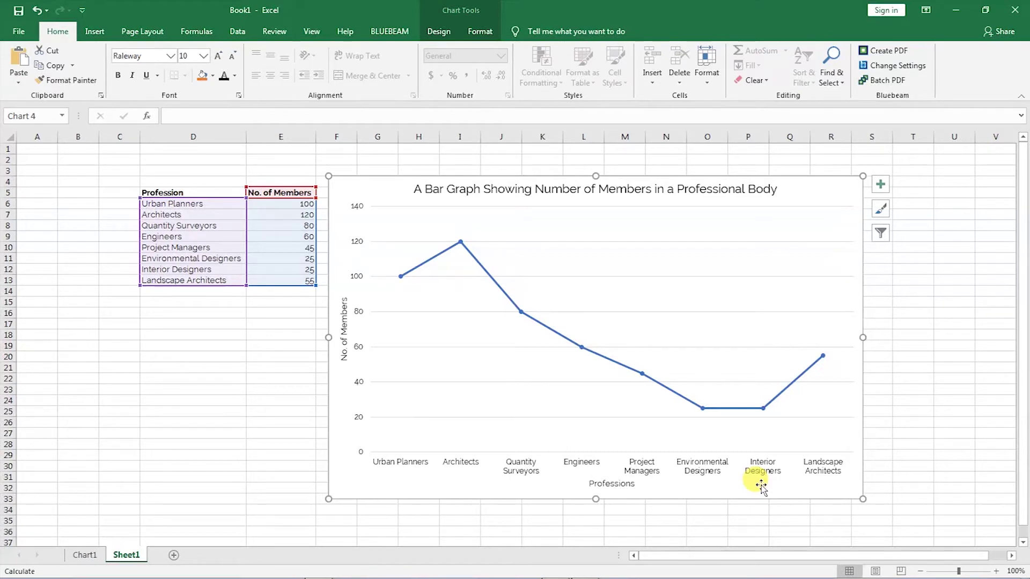
# - Make the horizontal and vertical axis titles of the chart bold
pyautogui.click(606, 486)
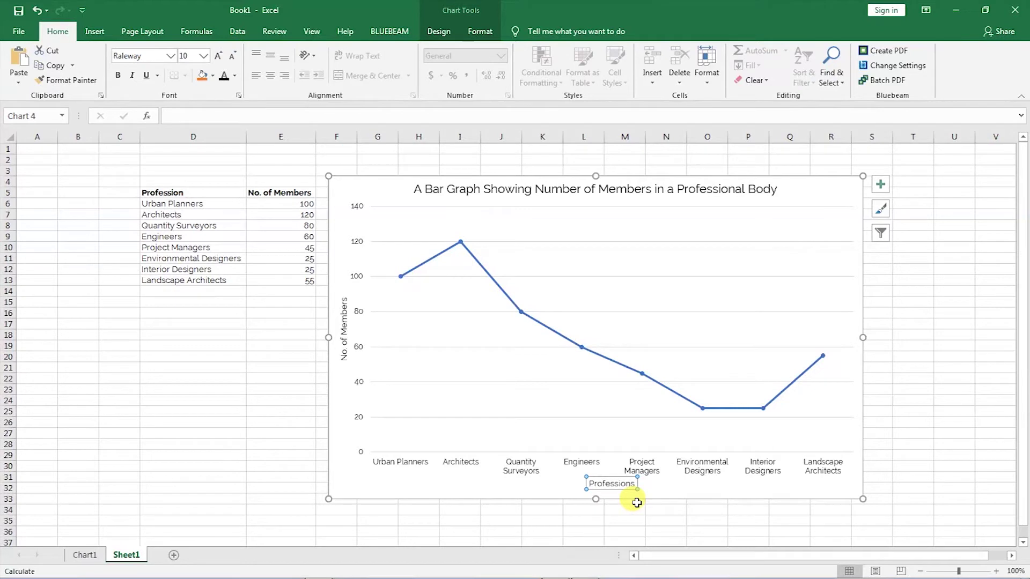
pyautogui.hotkey('ctrl', 'b')
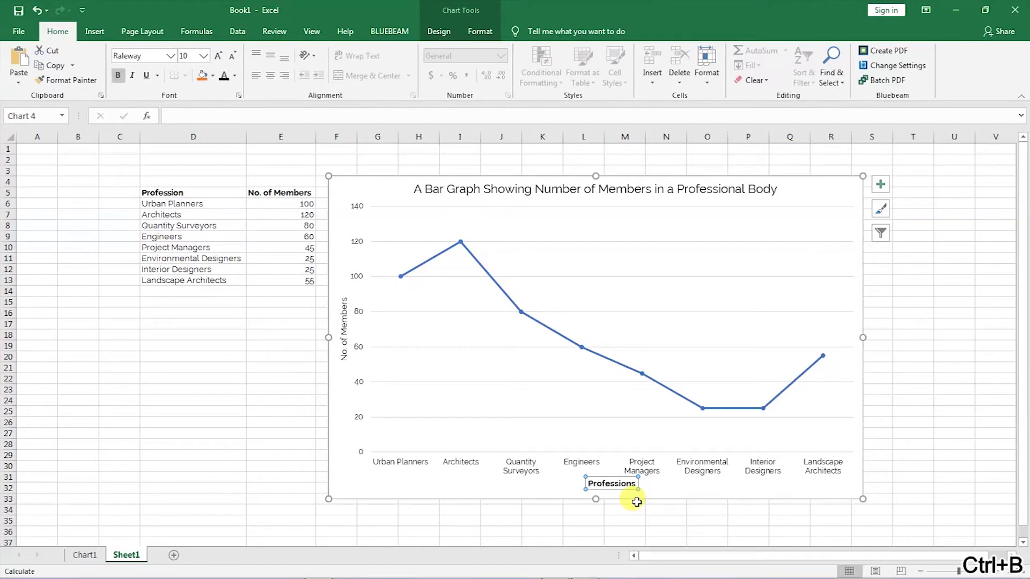
pyautogui.click(346, 329)
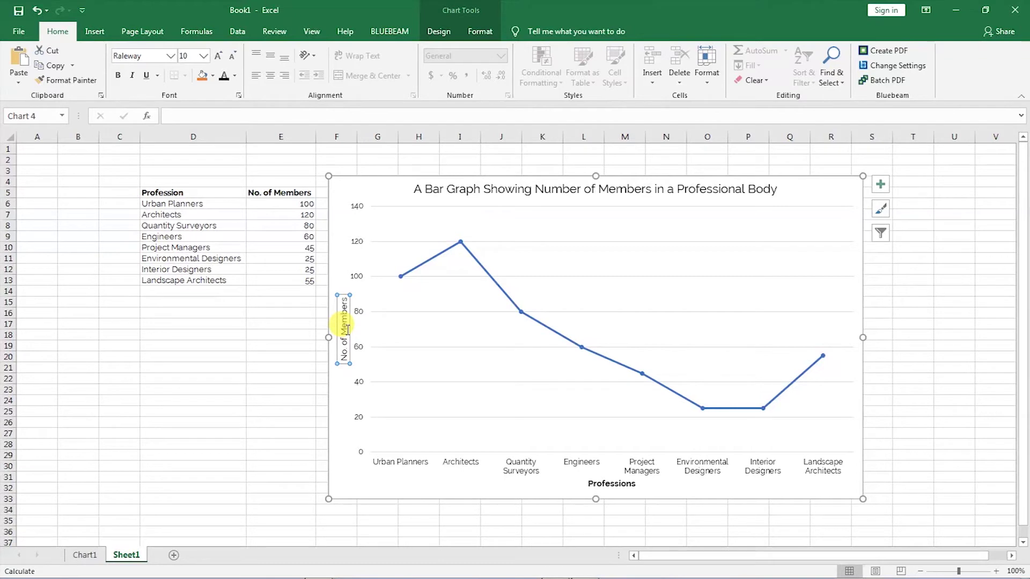
pyautogui.hotkey('ctrl', 'b')
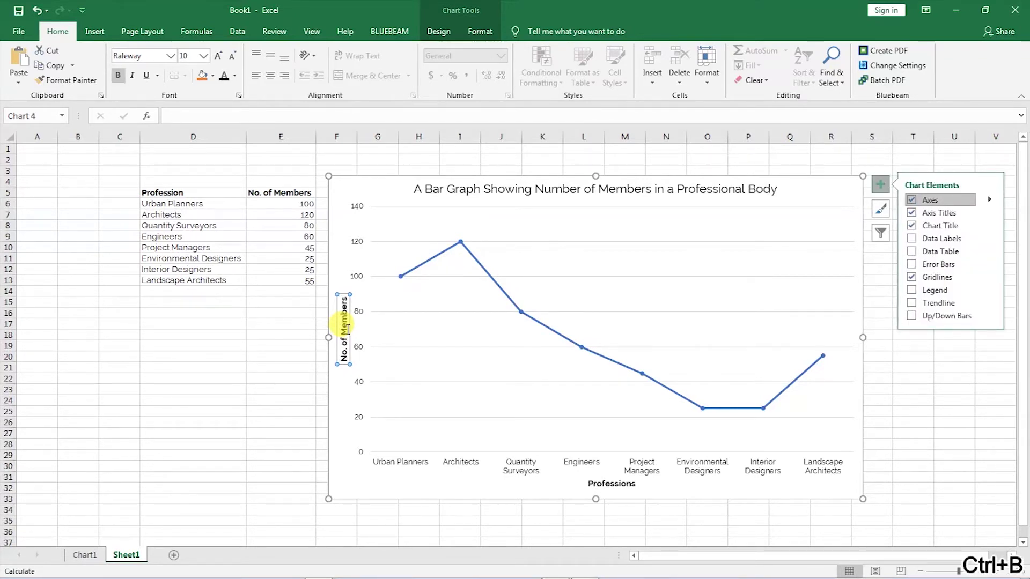
pyautogui.click(913, 369)
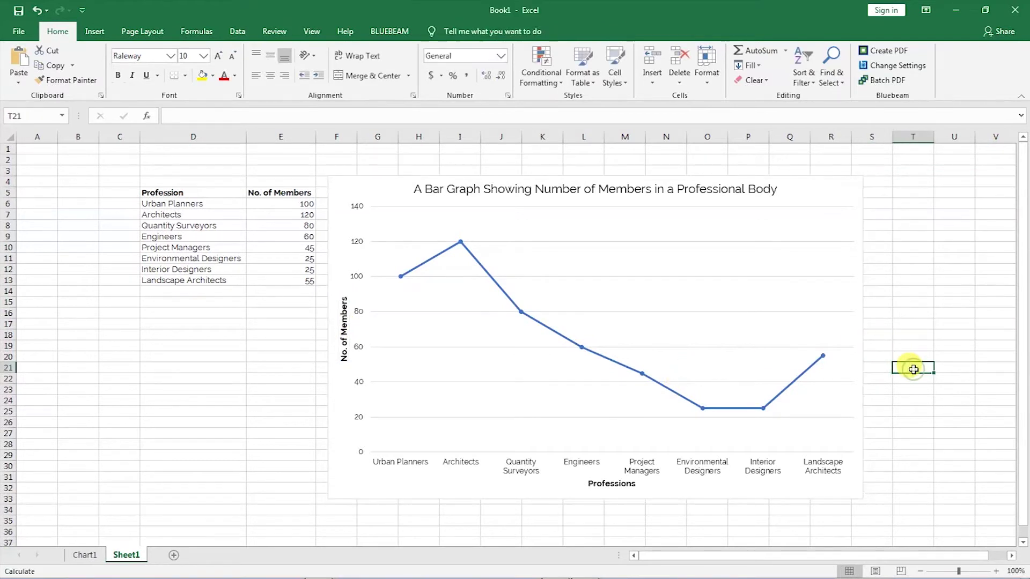
# - Add data labels to the points of the line chart
pyautogui.click(852, 217)
pyautogui.click(882, 188)
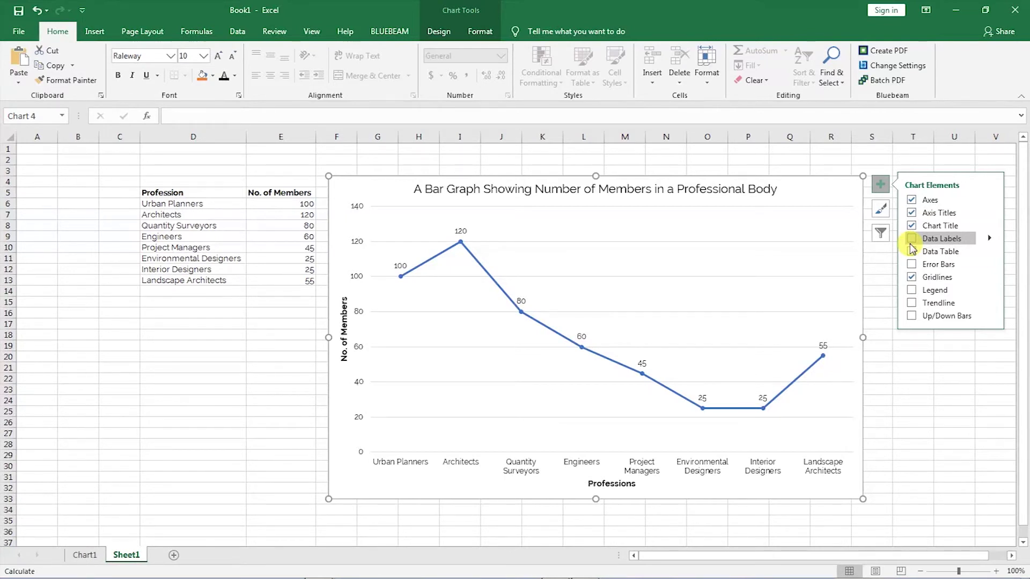
pyautogui.click(912, 239)
# - Compare the data labels on the line with the member values in cells E6:E13
pyautogui.click(552, 385)
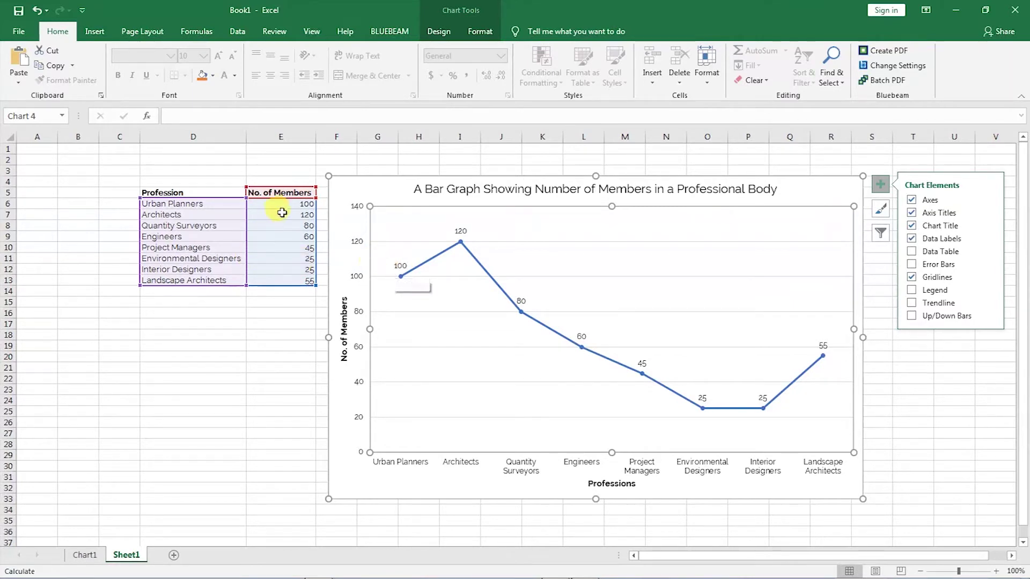
pyautogui.moveTo(285, 203); pyautogui.dragTo(294, 279)
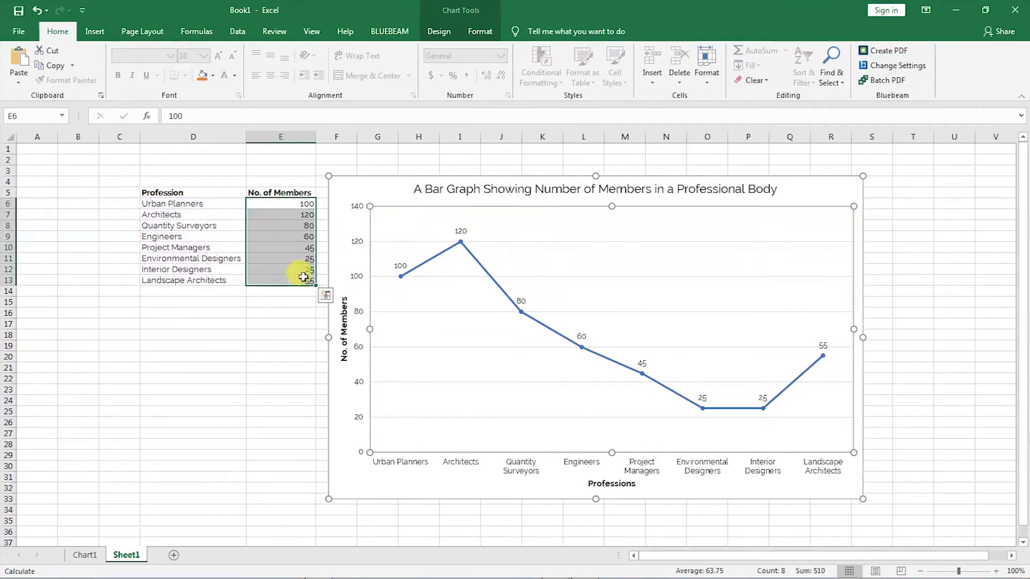
pyautogui.click(398, 265)
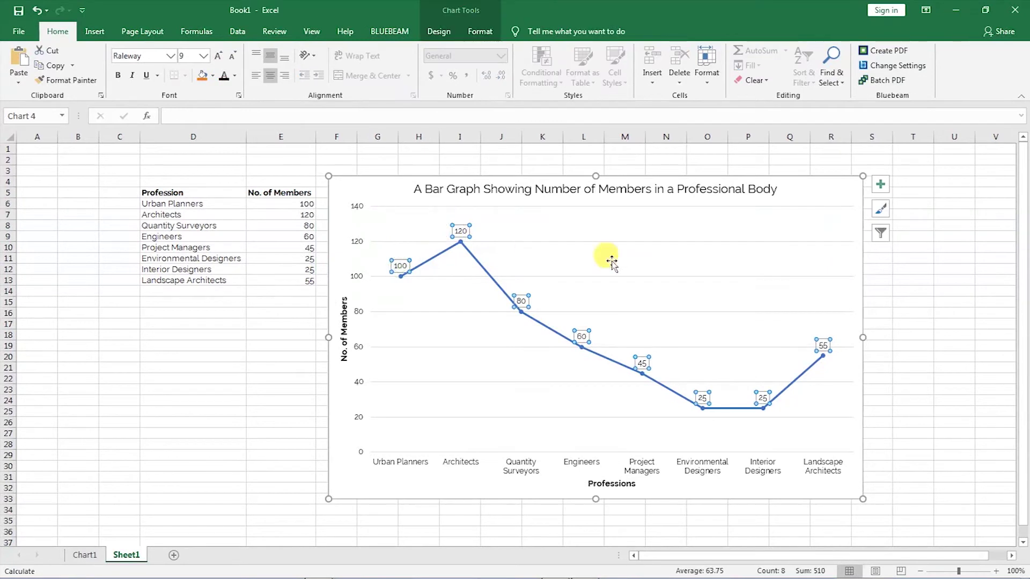
# - Try several chart styles on the line graph and apply the last one, with a bold title and thick shadowed line
pyautogui.click(579, 376)
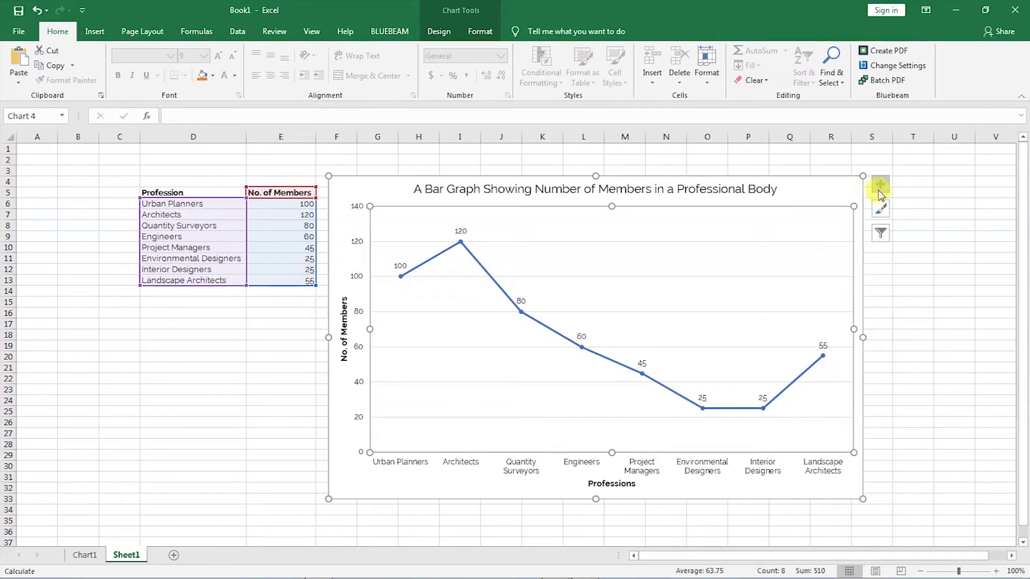
pyautogui.click(877, 212)
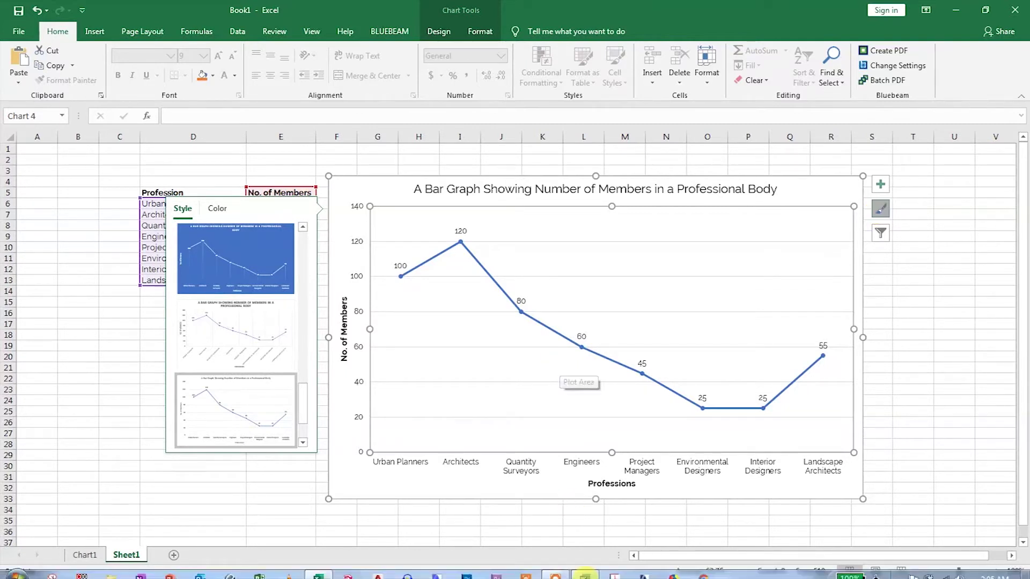
pyautogui.moveTo(558, 573)
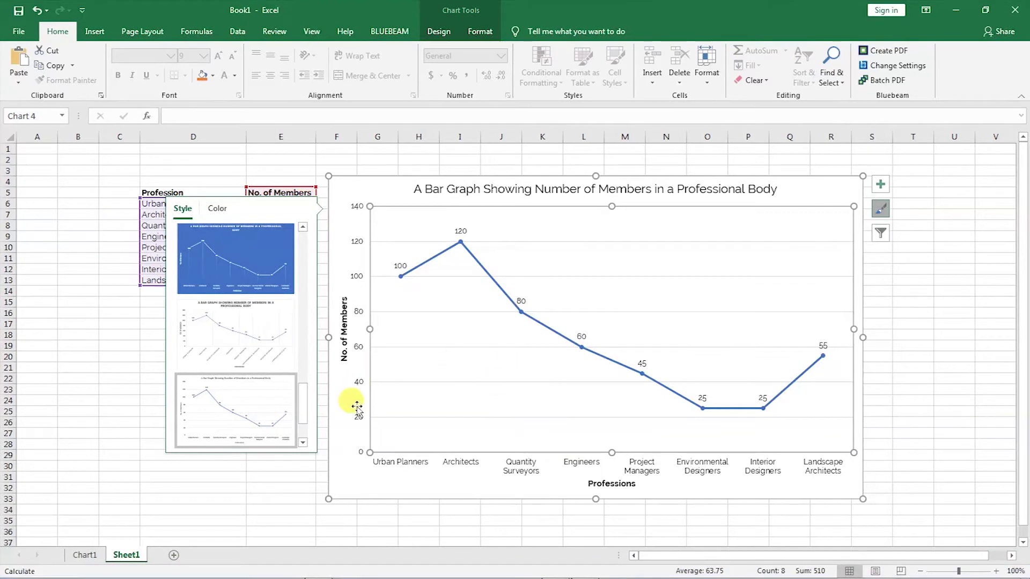
pyautogui.scroll(-1, 302, 424)
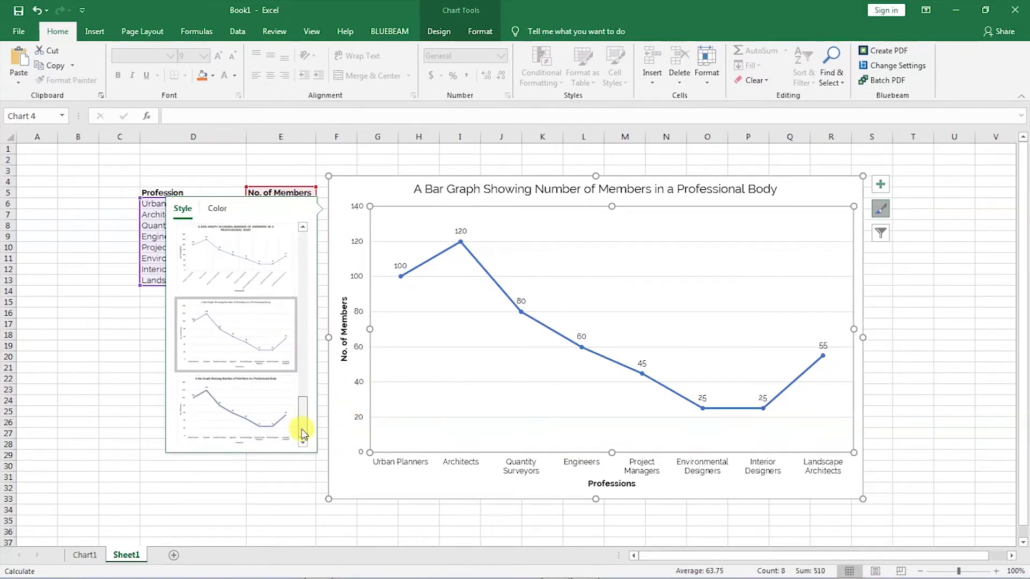
pyautogui.moveTo(301, 427); pyautogui.dragTo(303, 401)
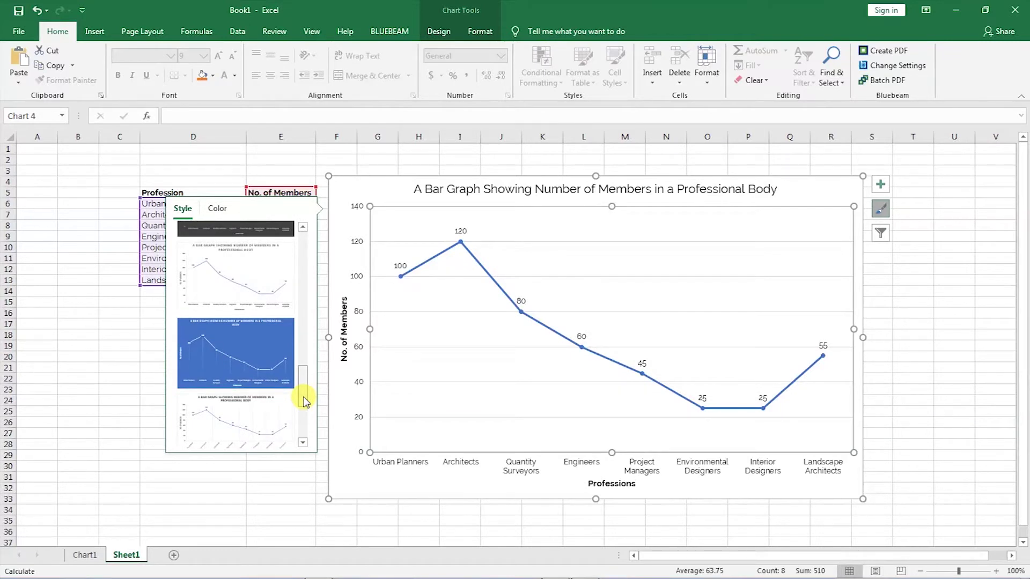
pyautogui.scroll(-1, 303, 402)
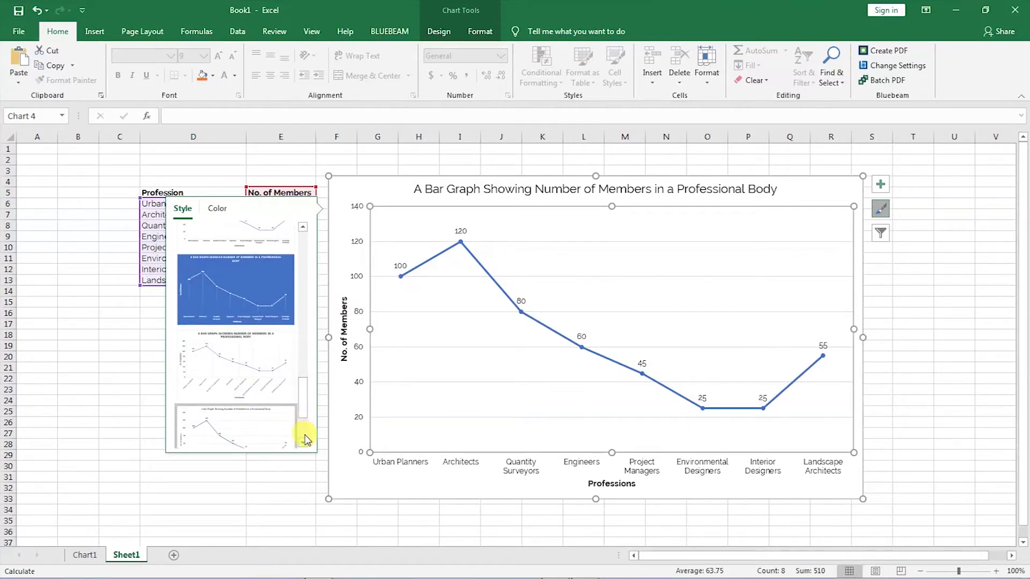
pyautogui.click(237, 367)
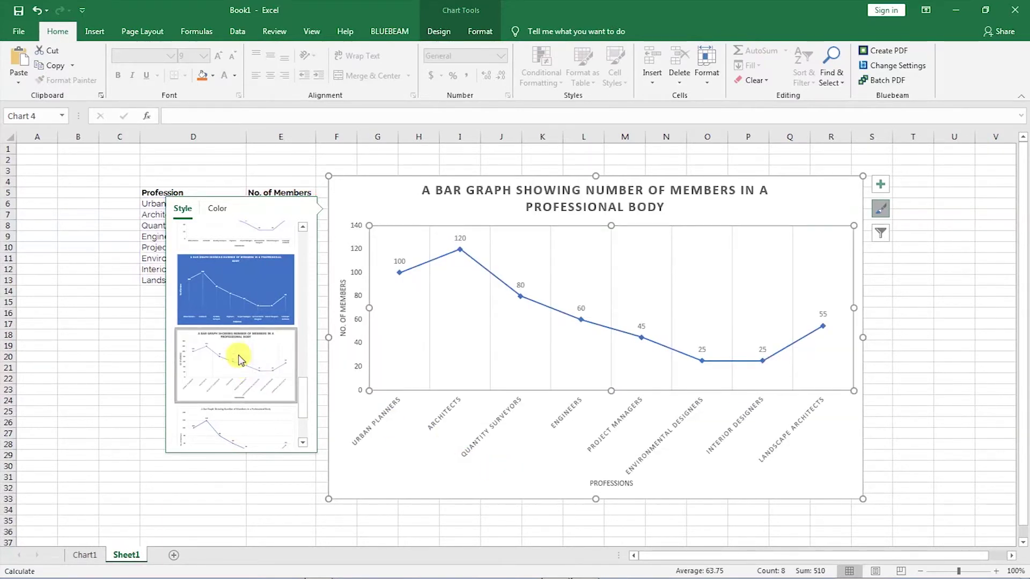
pyautogui.click(237, 294)
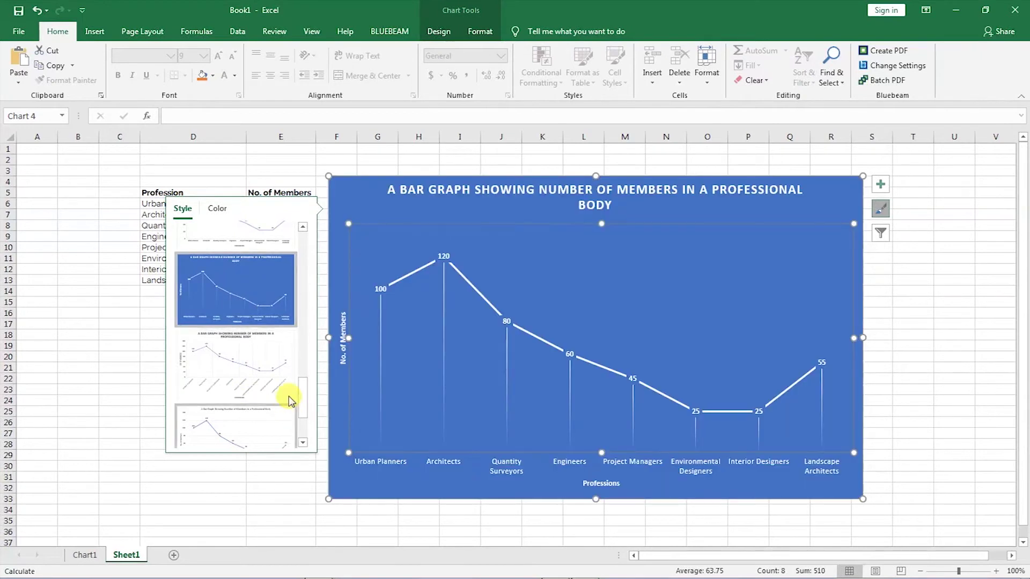
pyautogui.moveTo(302, 403); pyautogui.dragTo(301, 415)
pyautogui.click(237, 377)
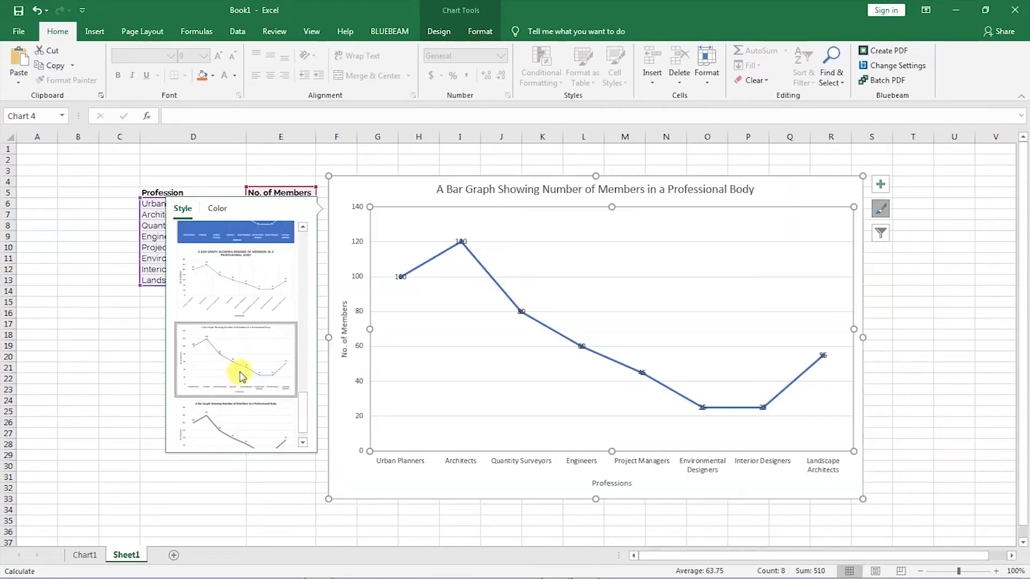
pyautogui.scroll(-1, 298, 416)
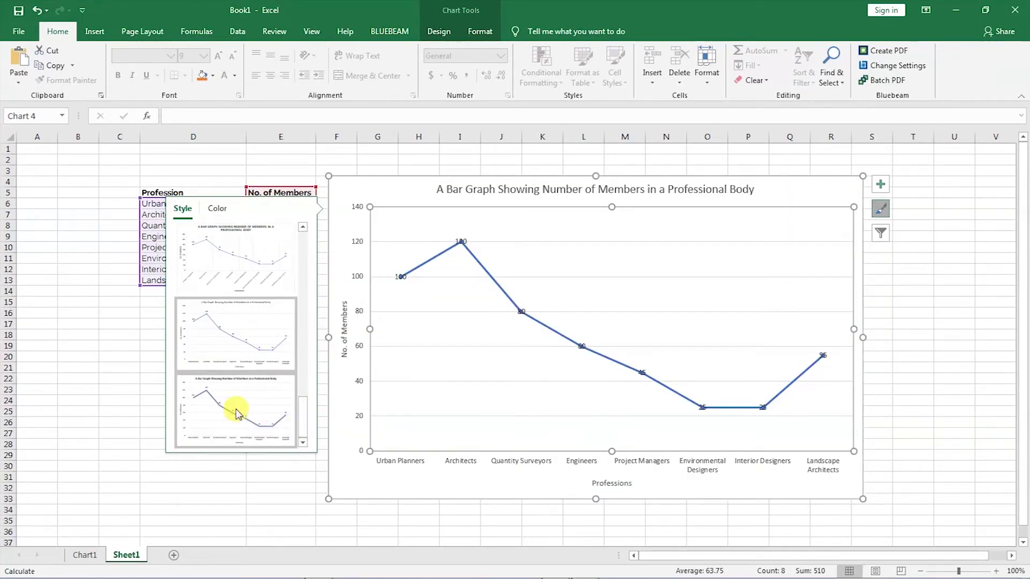
pyautogui.click(290, 421)
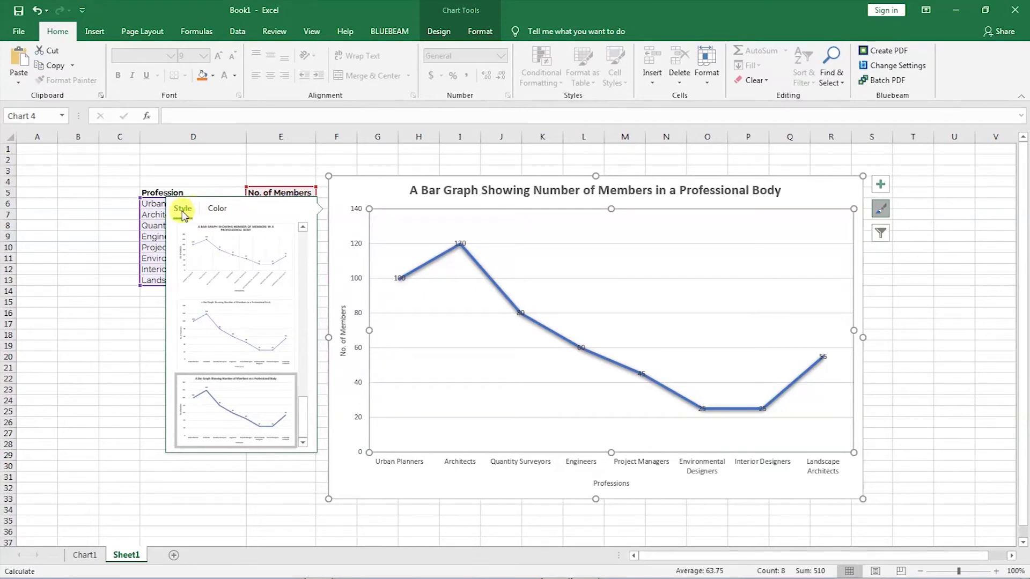
# - Recolour the line graph with the colourful palette that starts with orange and look through the remaining monochromatic palettes
pyautogui.click(217, 209)
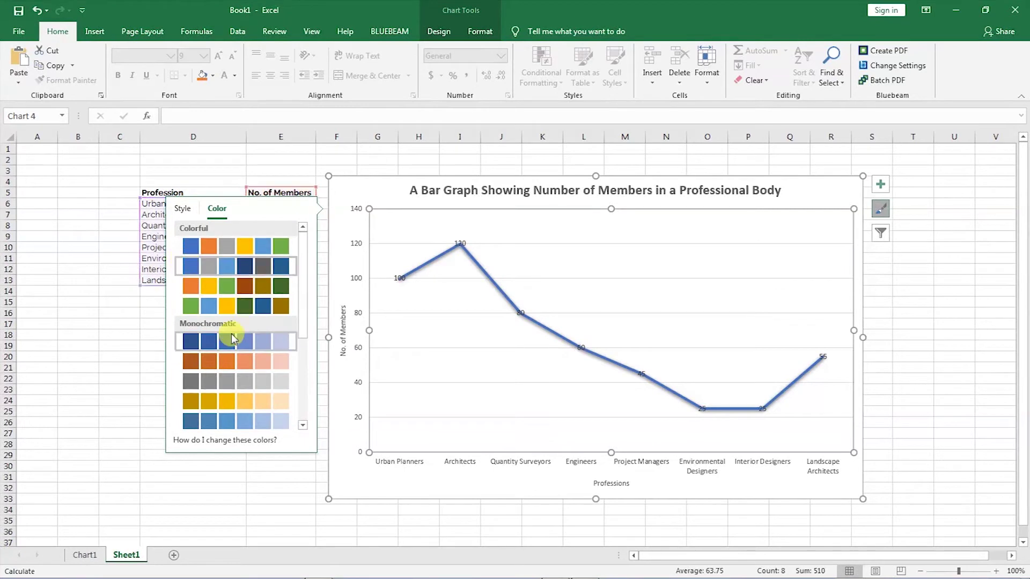
pyautogui.click(197, 290)
pyautogui.scroll(-5, 302, 427)
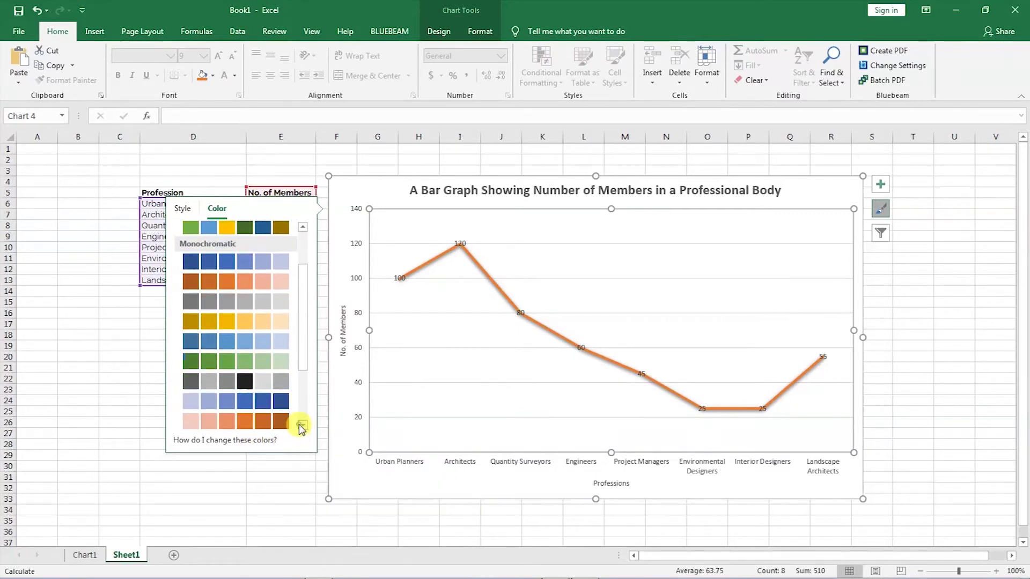
pyautogui.click(302, 427)
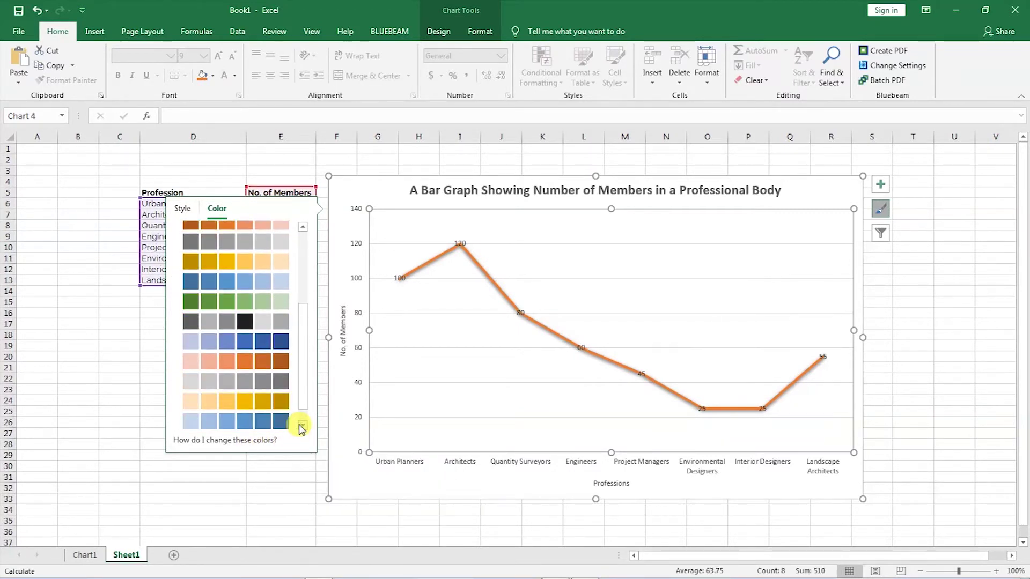
pyautogui.click(302, 426)
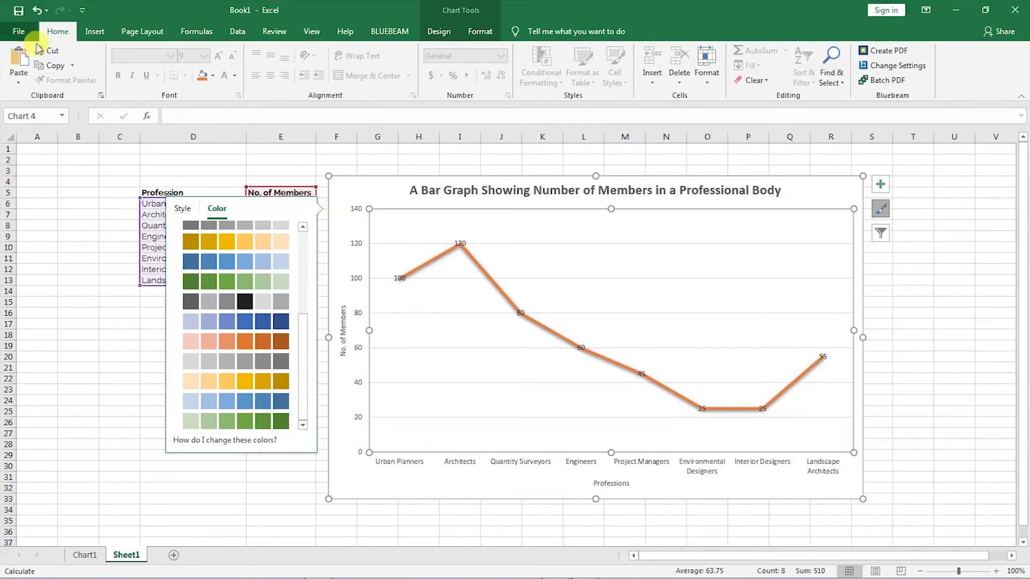
# - Save the selected chart to the Desktop in PDF format as Book1.pdf, replacing the existing file
pyautogui.click(15, 32)
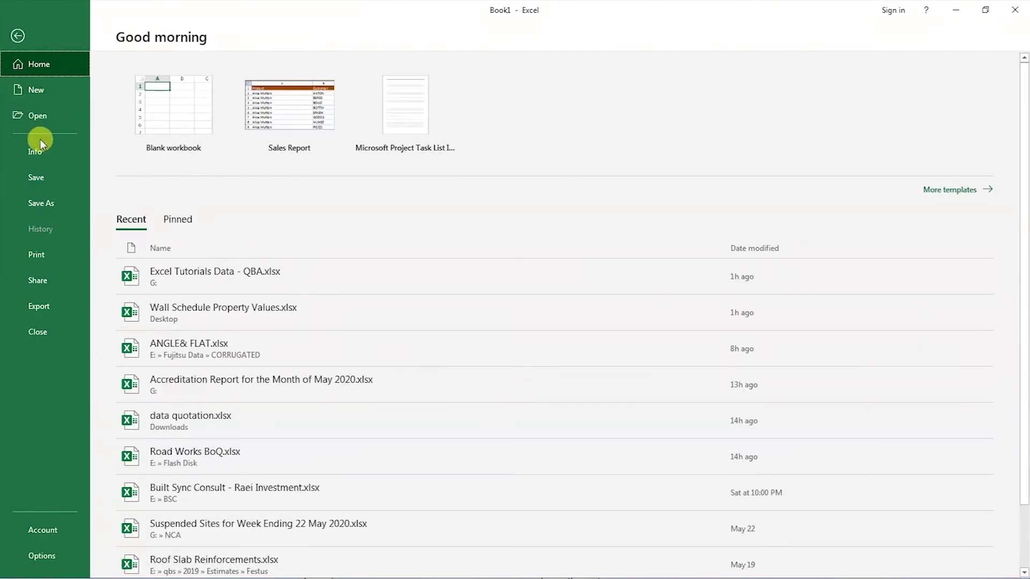
pyautogui.click(47, 205)
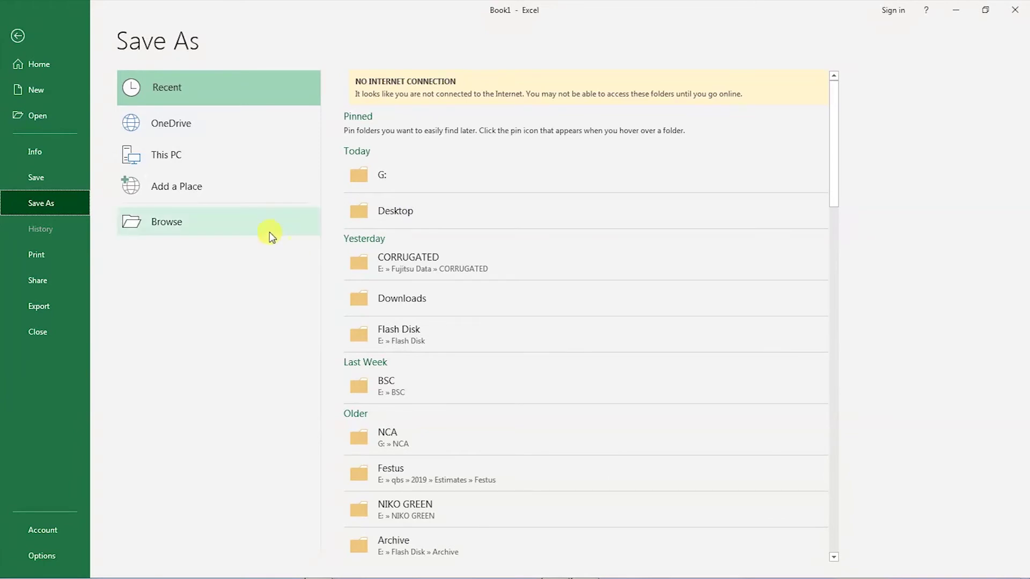
pyautogui.click(418, 211)
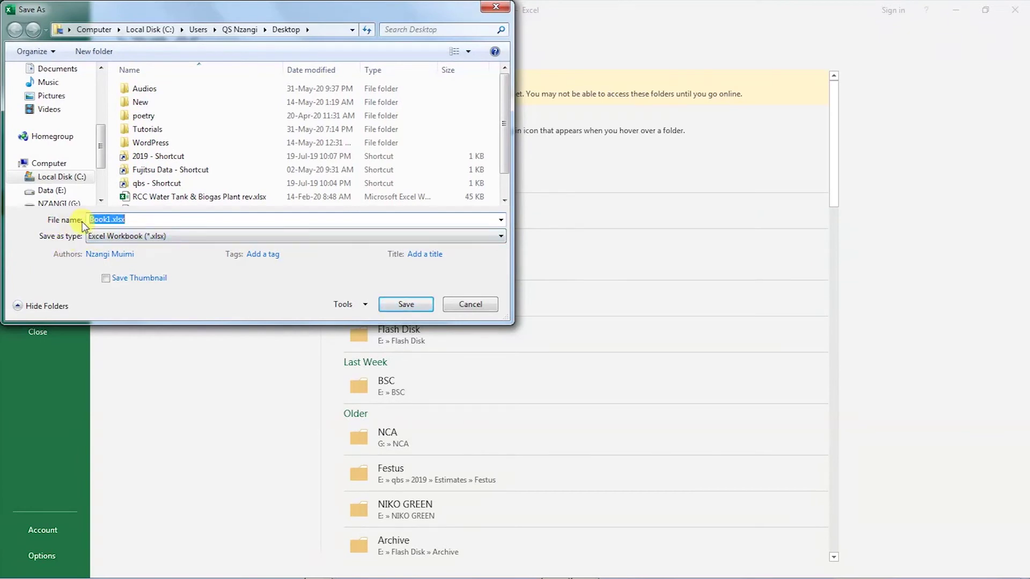
pyautogui.doubleClick(131, 219)
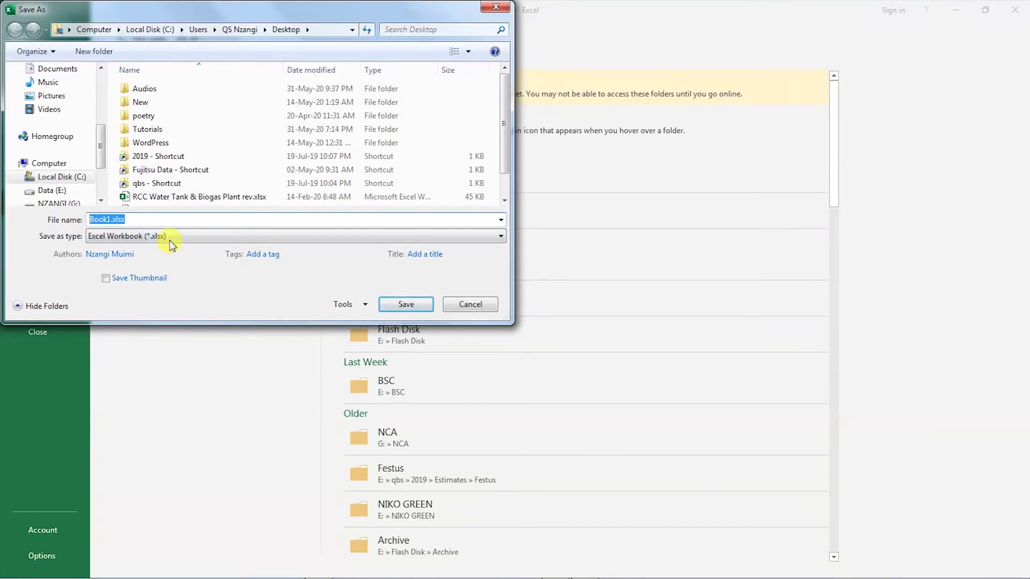
pyautogui.click(504, 238)
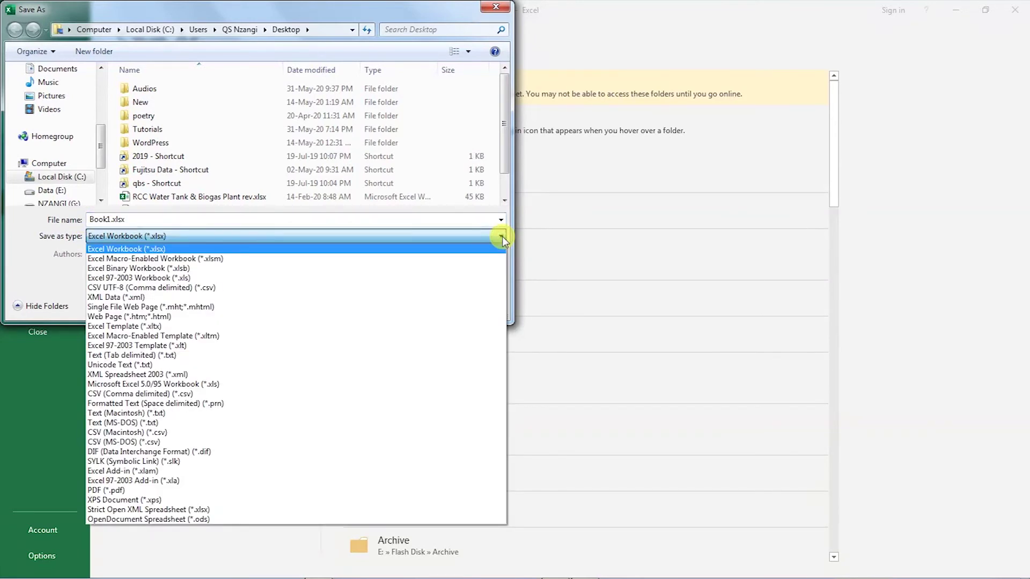
pyautogui.click(131, 490)
pyautogui.click(406, 357)
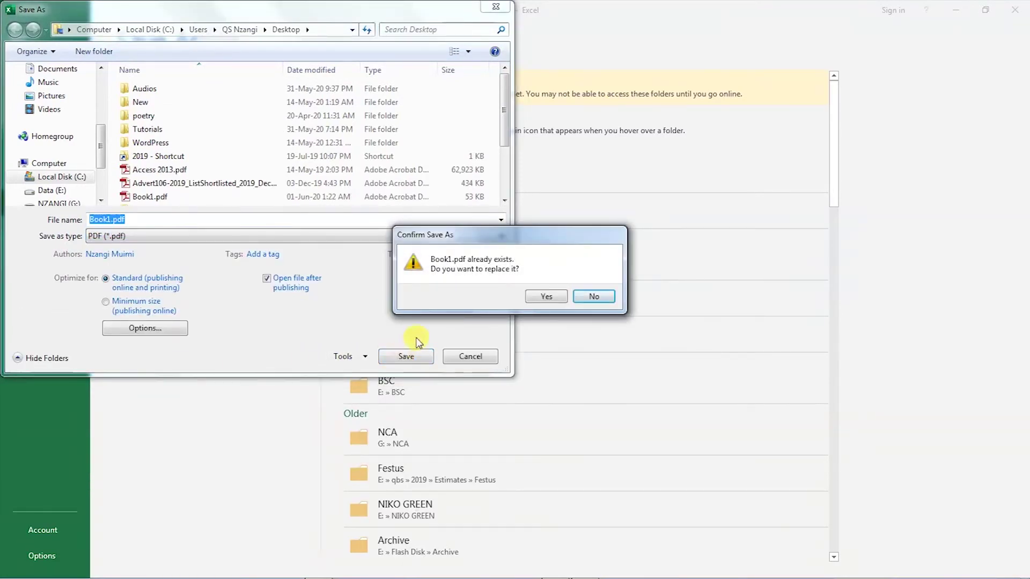
pyautogui.click(543, 298)
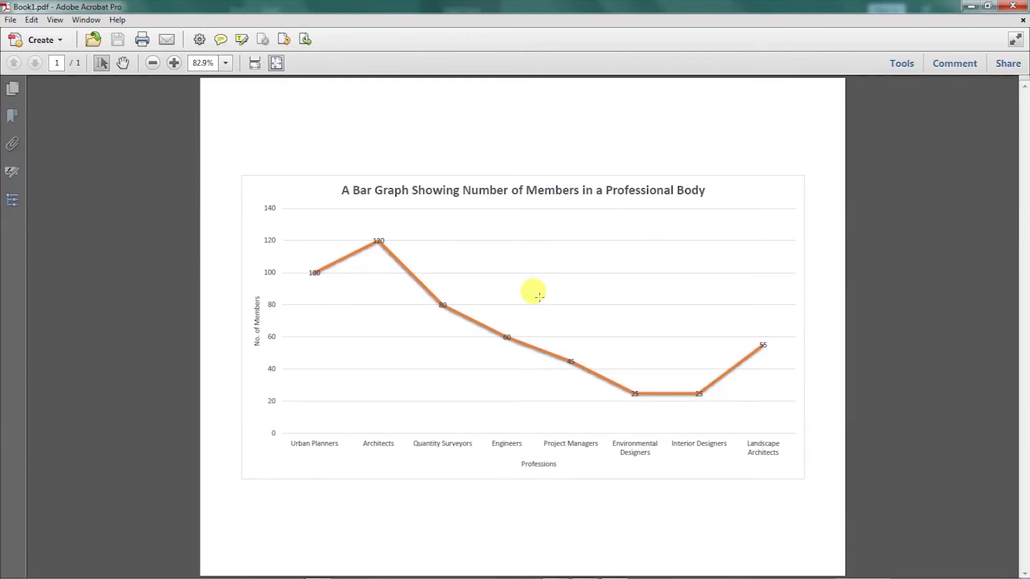
# - Back in the Excel workbook, replace the word "Bar" with "Line" in the chart title
pyautogui.moveTo(601, 577)
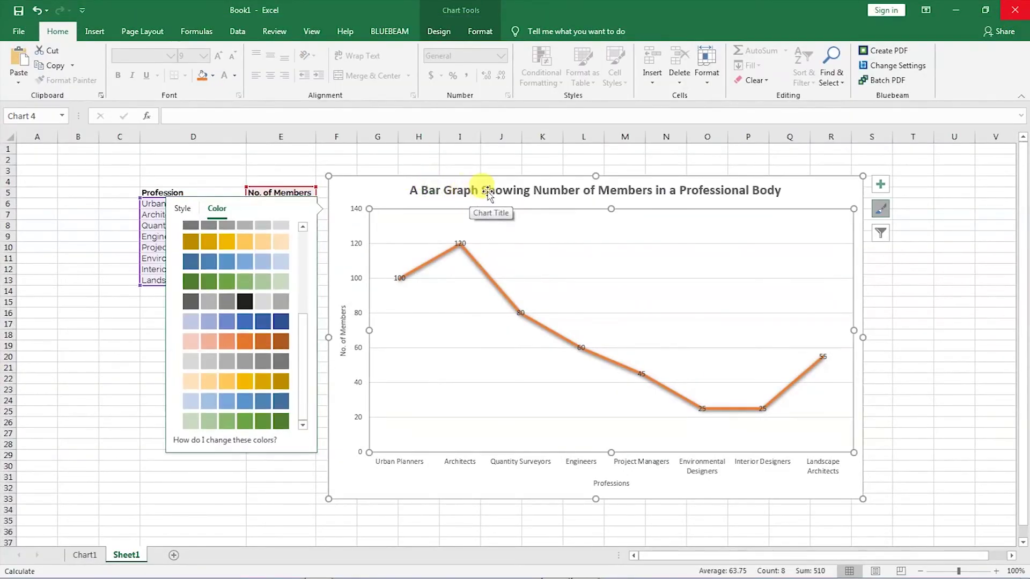
pyautogui.click(436, 191)
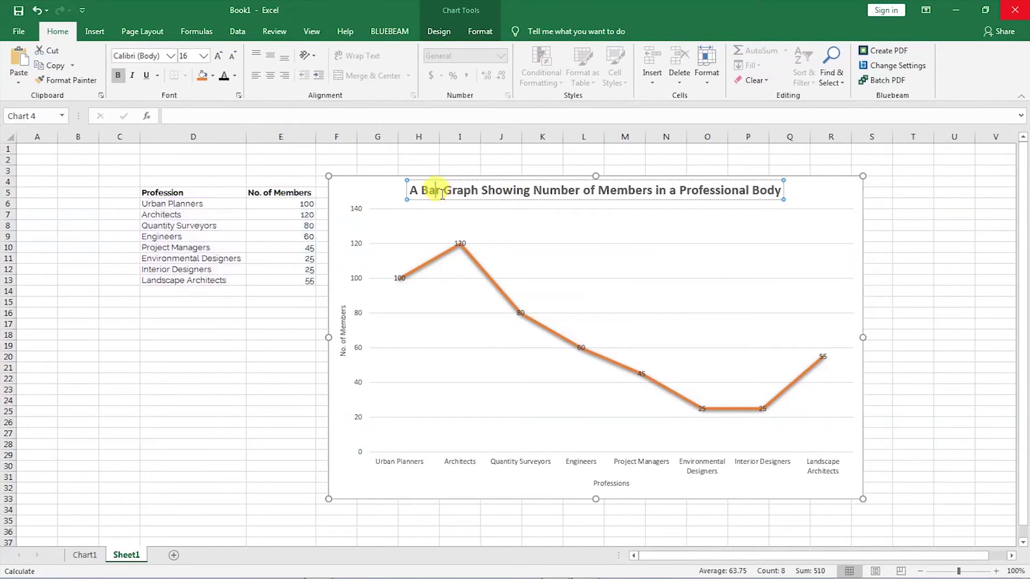
pyautogui.moveTo(442, 192); pyautogui.dragTo(425, 191)
pyautogui.write('Line')
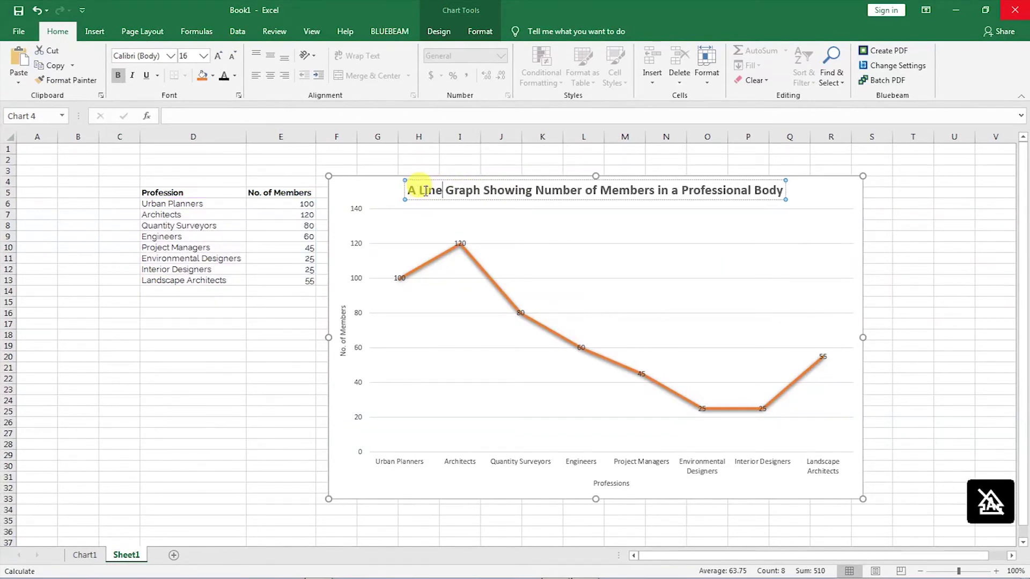
pyautogui.click(906, 201)
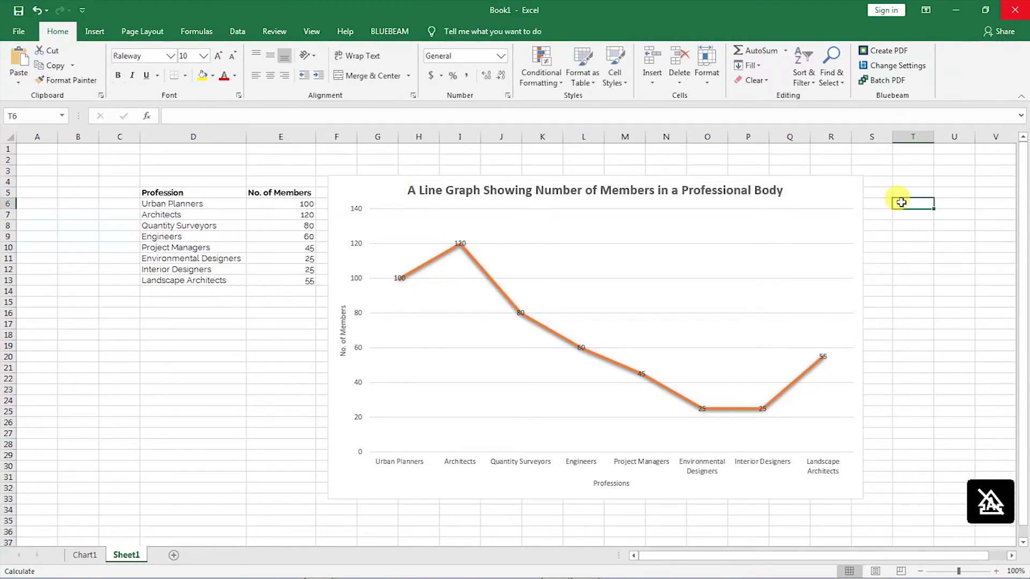
# - Save the sheet with no chart selected as Book1.pdf on the Desktop, overwriting the earlier PDF, and close the opened document
pyautogui.click(19, 33)
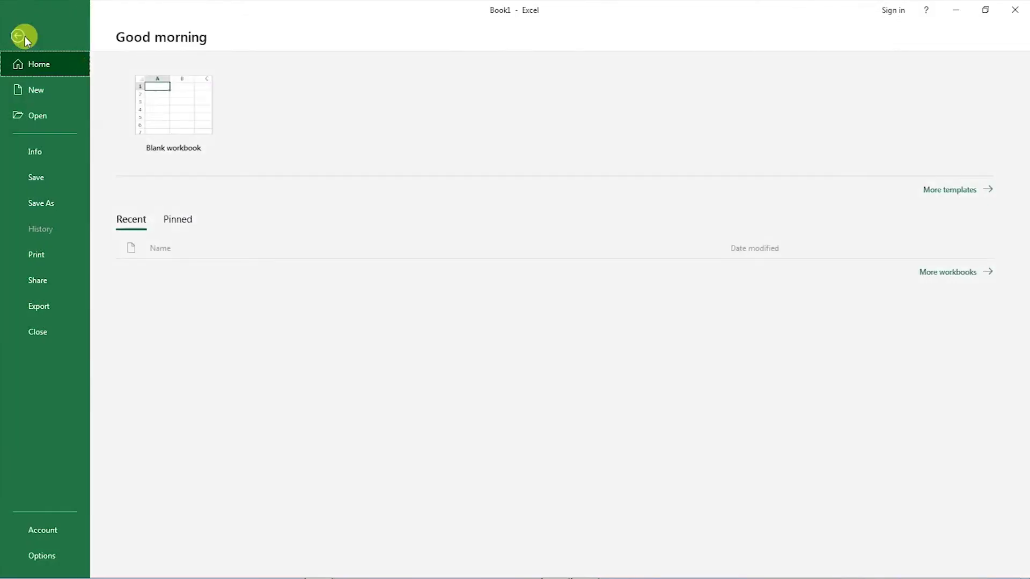
pyautogui.click(34, 206)
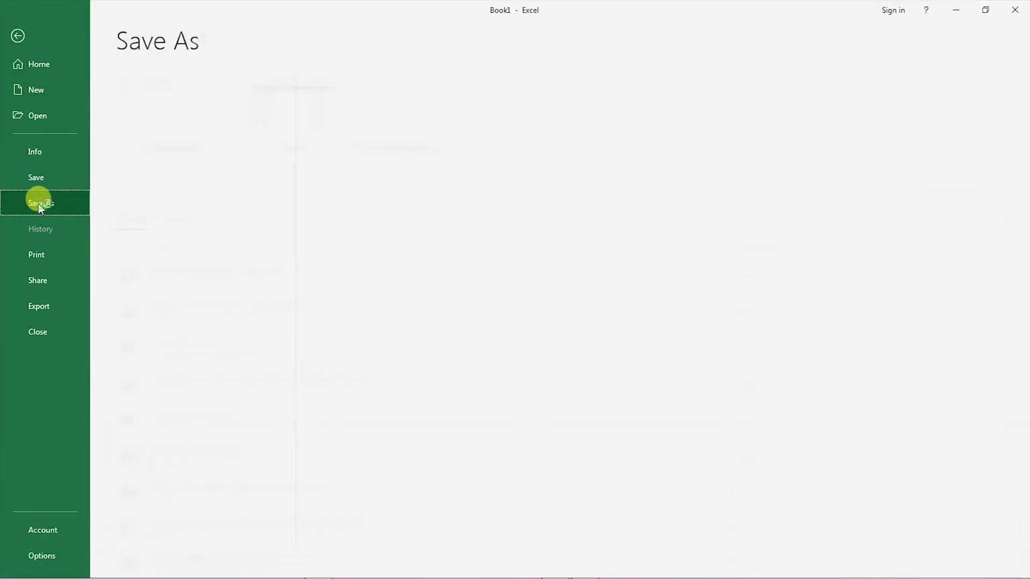
pyautogui.click(393, 209)
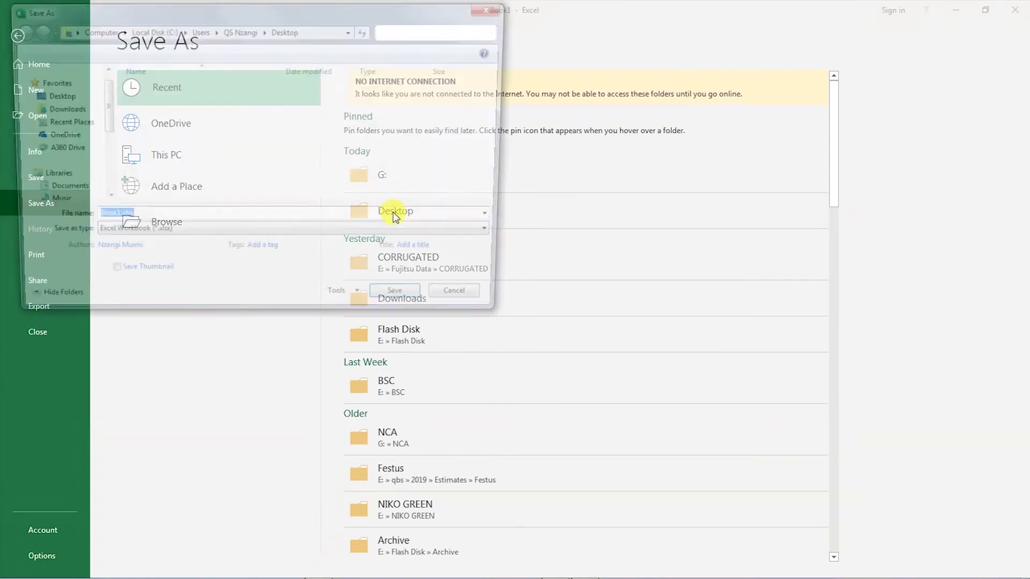
pyautogui.click(218, 237)
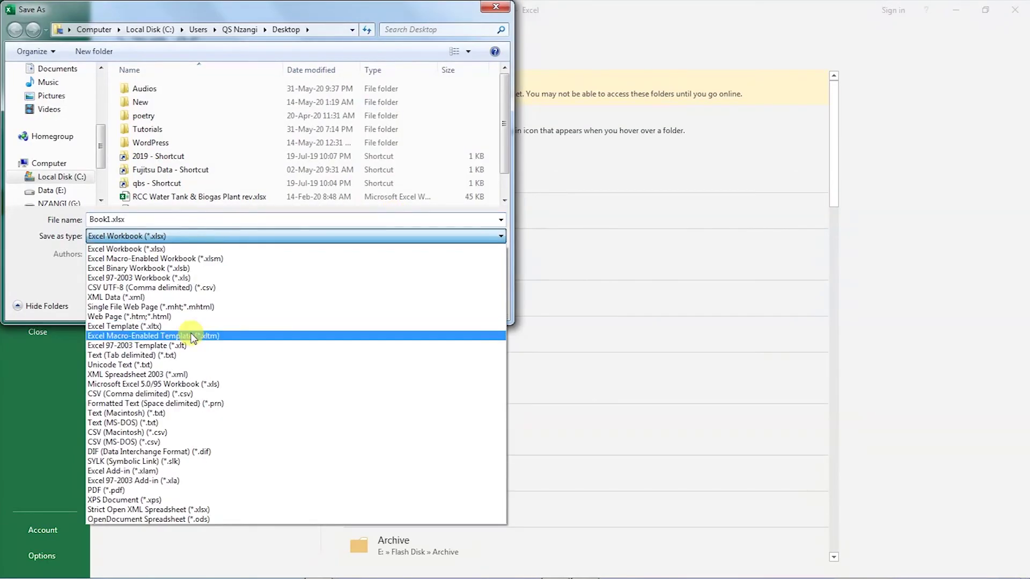
pyautogui.click(121, 486)
pyautogui.click(398, 357)
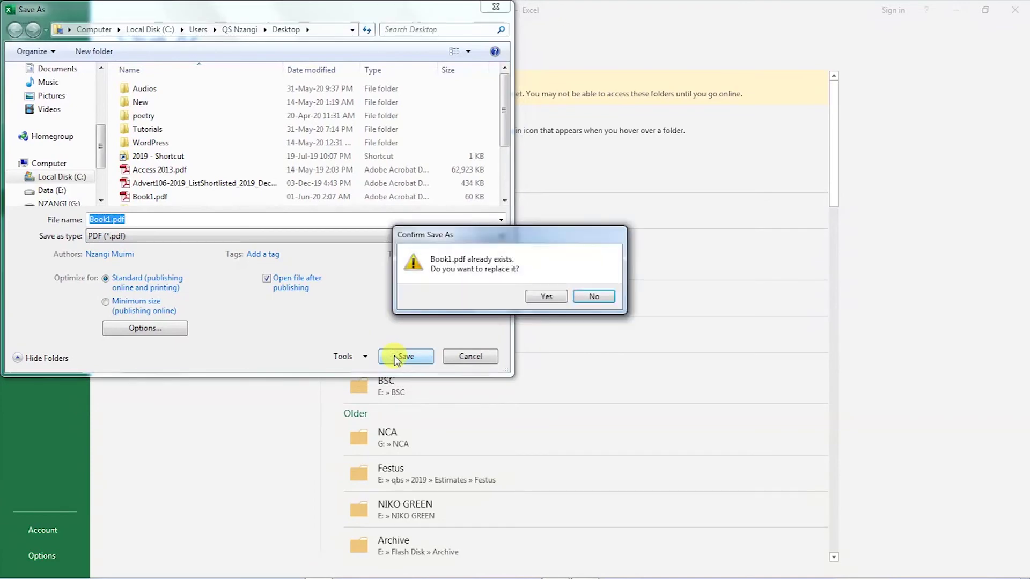
pyautogui.press('Left')
pyautogui.press('Return')
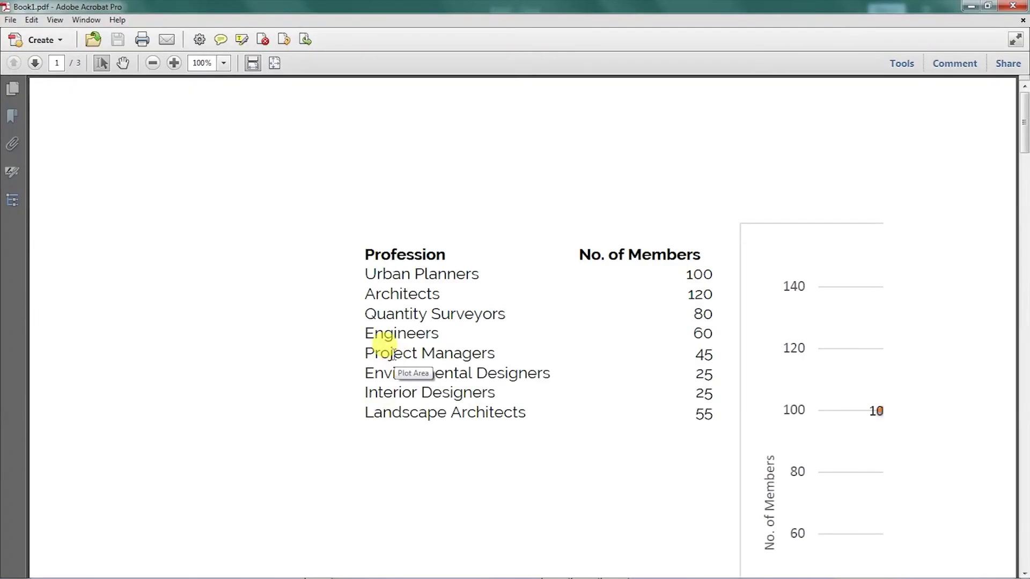
pyautogui.rightClick(579, 94)
pyautogui.click(1017, 5)
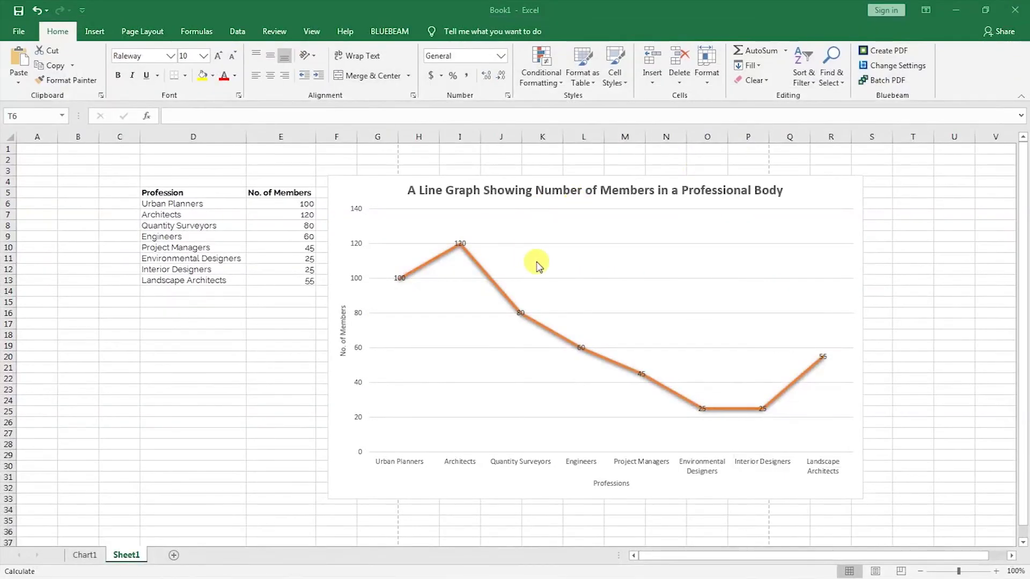
# - Select the line graph, save it alone as Book1.pdf on the Desktop over the existing file, and check its title in the opened PDF
pyautogui.click(364, 191)
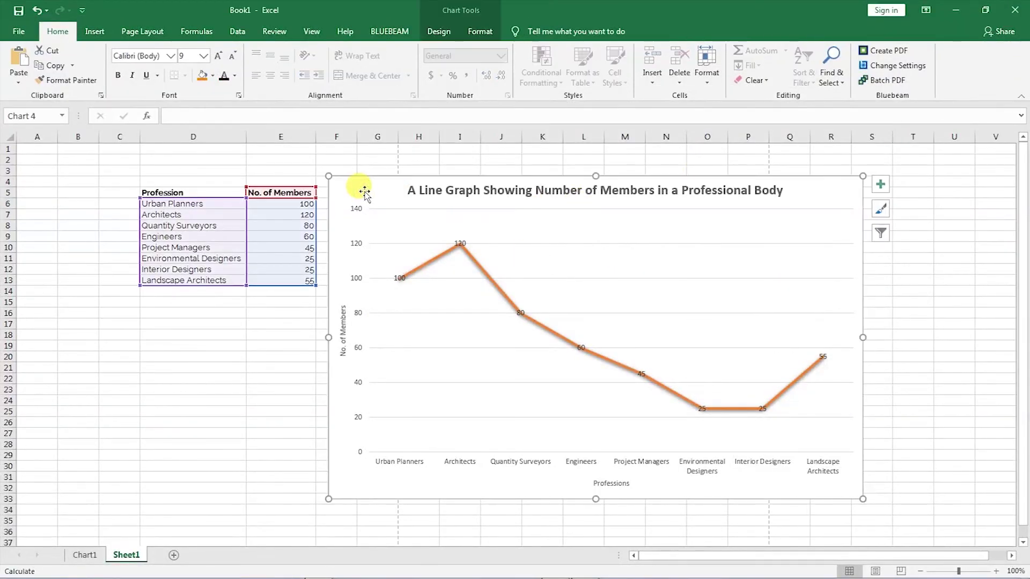
pyautogui.click(7, 33)
pyautogui.click(44, 208)
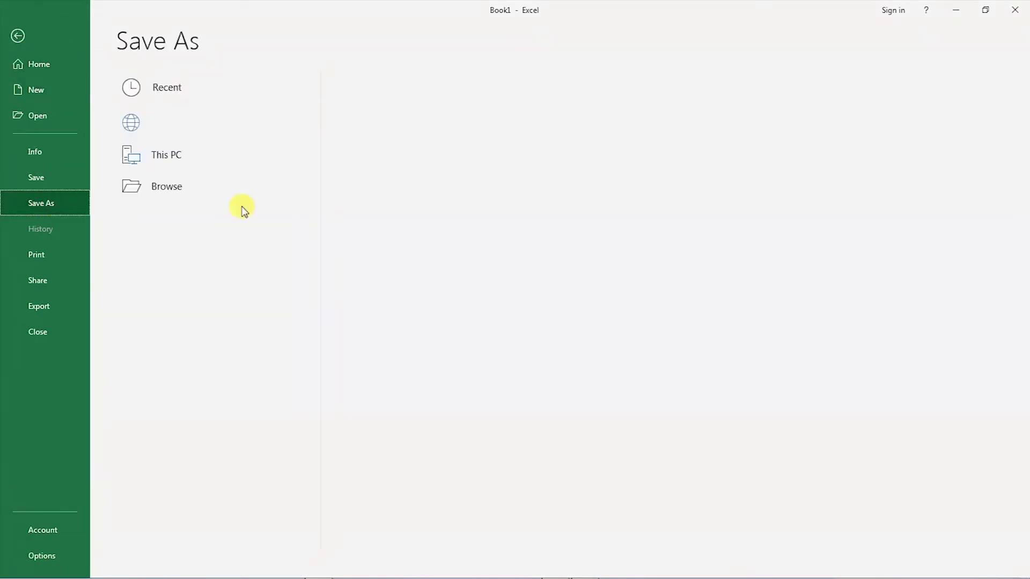
pyautogui.click(396, 217)
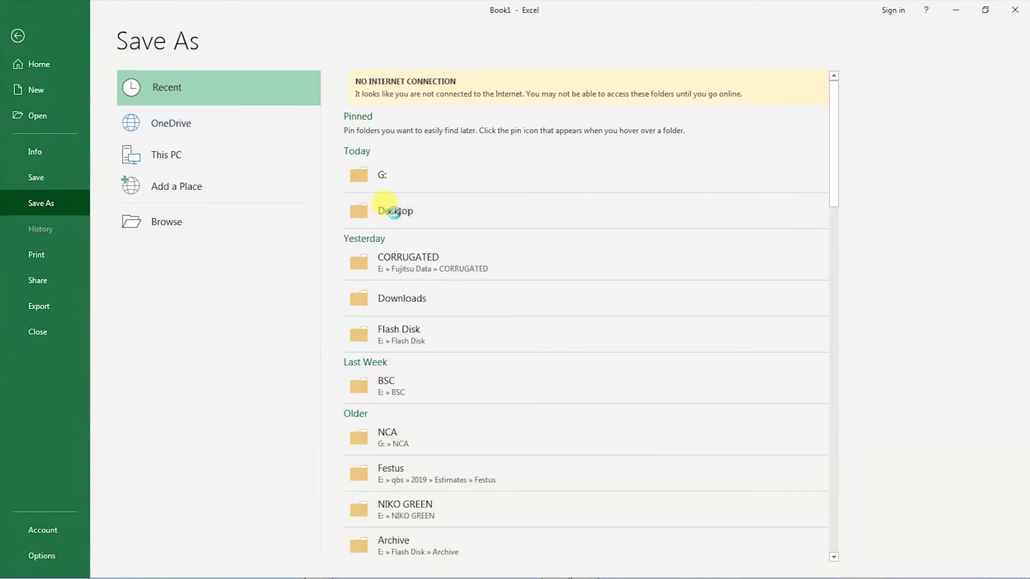
pyautogui.click(249, 236)
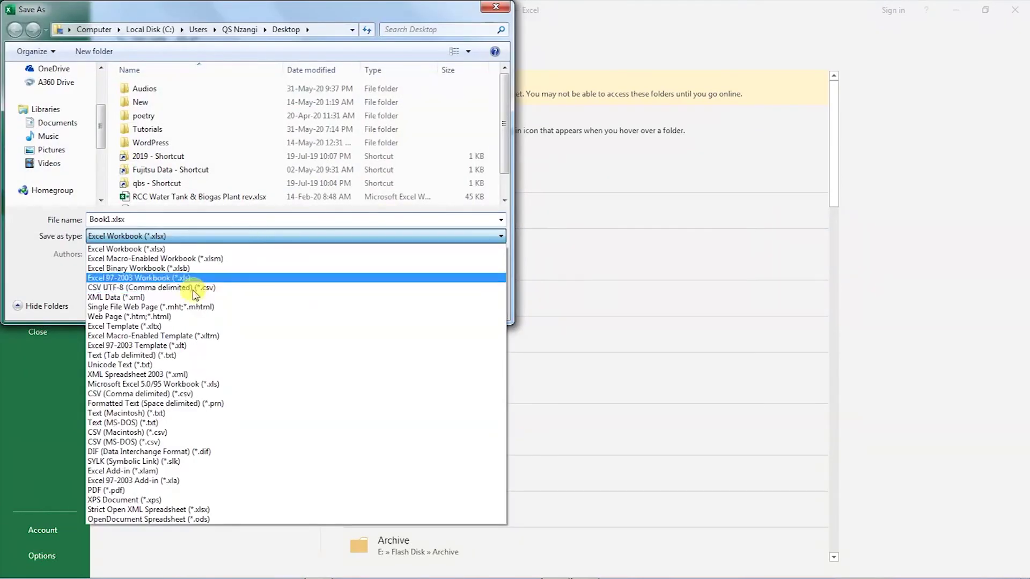
pyautogui.click(115, 486)
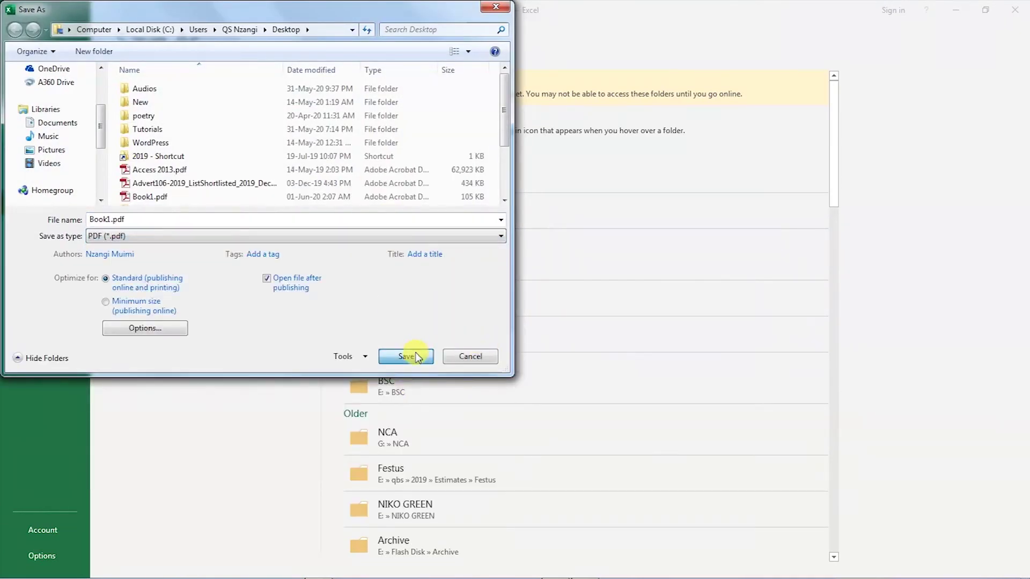
pyautogui.click(414, 357)
pyautogui.click(545, 297)
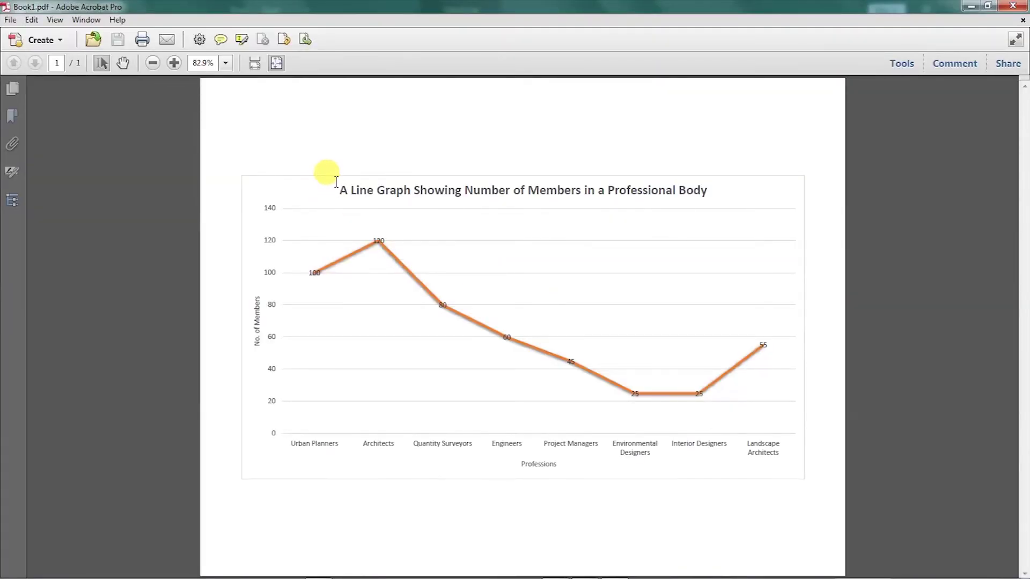
pyautogui.moveTo(335, 179); pyautogui.dragTo(709, 197)
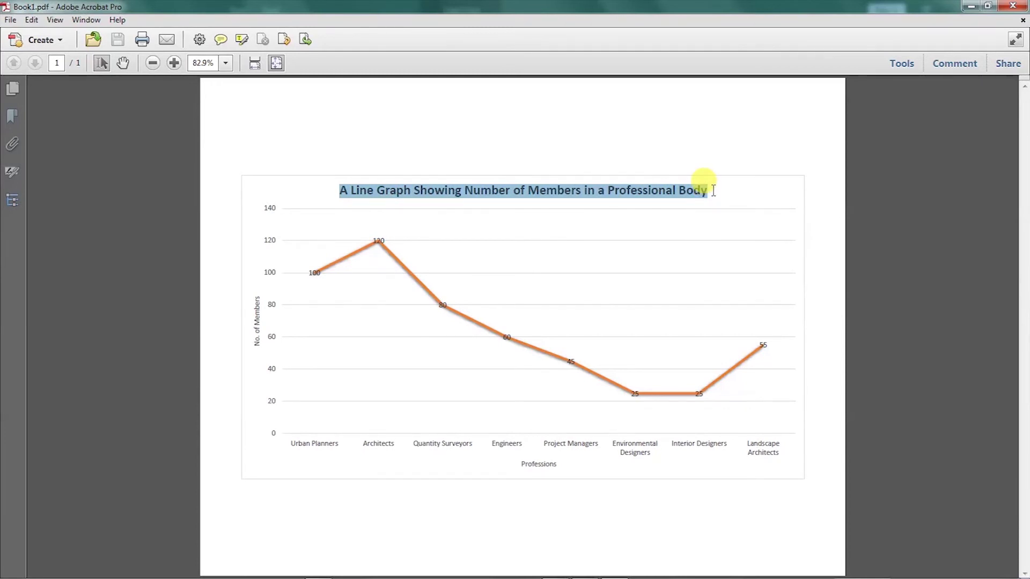
pyautogui.click(713, 191)
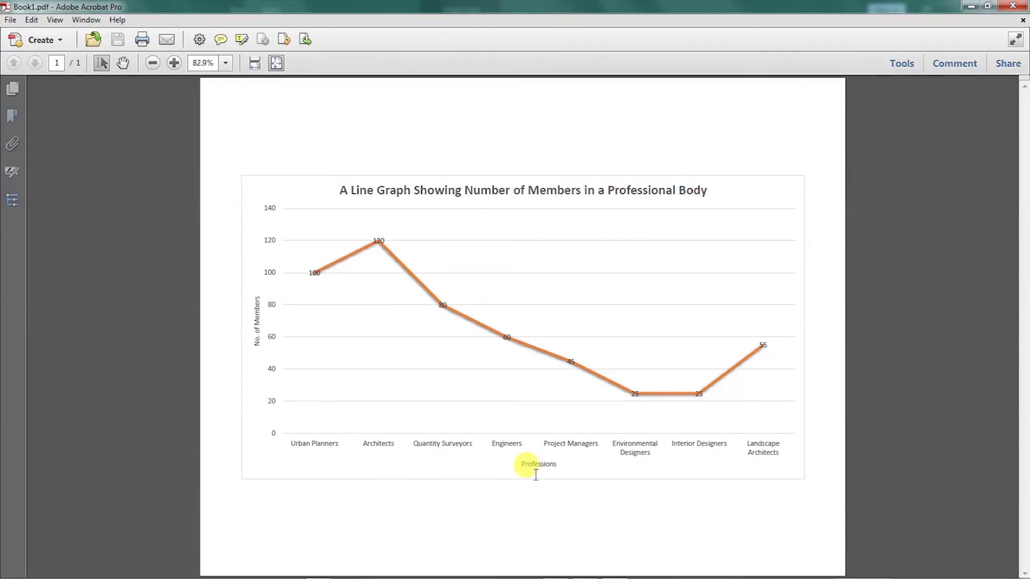
# - Return to the Excel workbook and copy the whole line graph
pyautogui.moveTo(476, 574)
pyautogui.moveTo(548, 569)
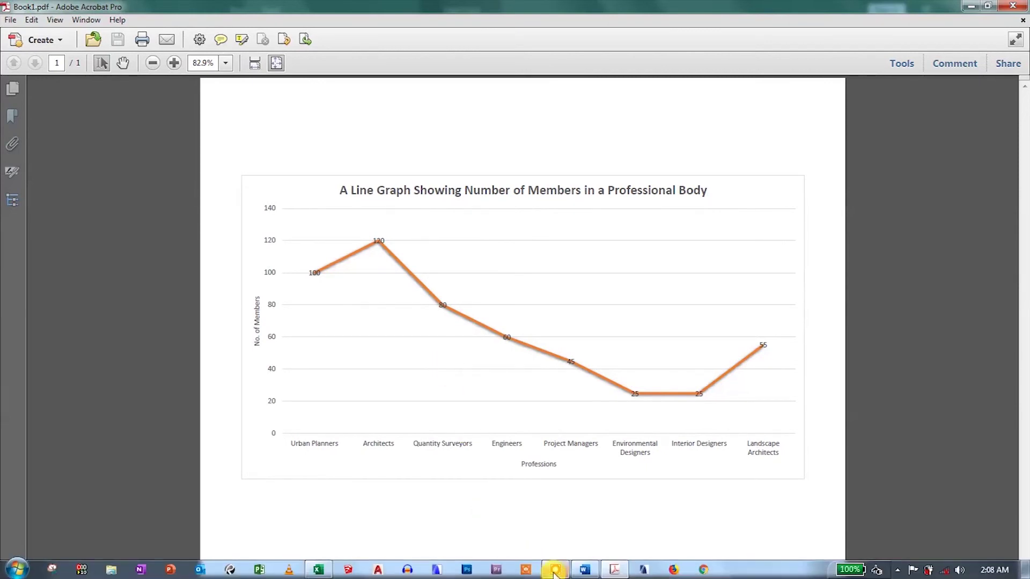
pyautogui.click(319, 569)
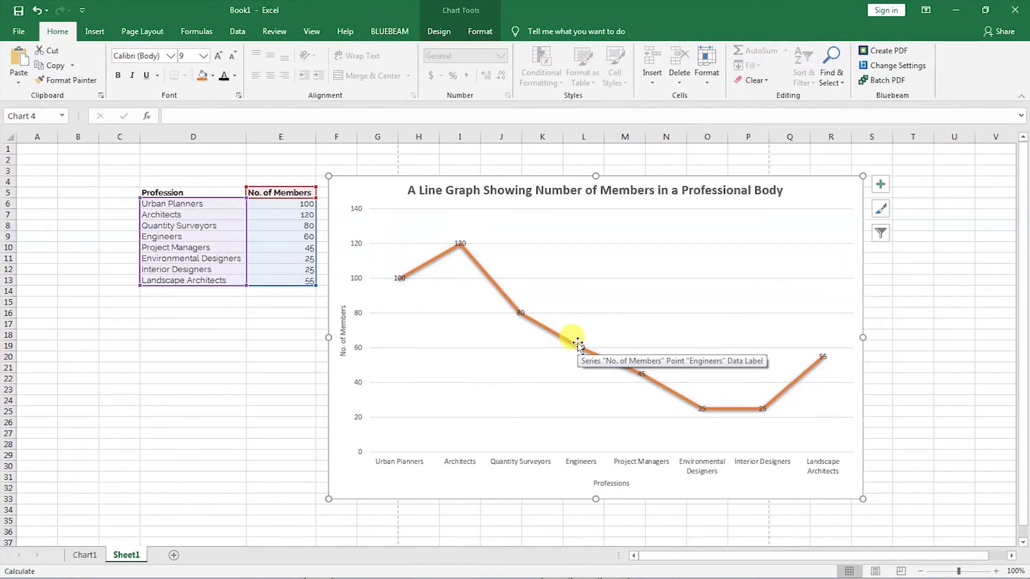
pyautogui.rightClick(340, 482)
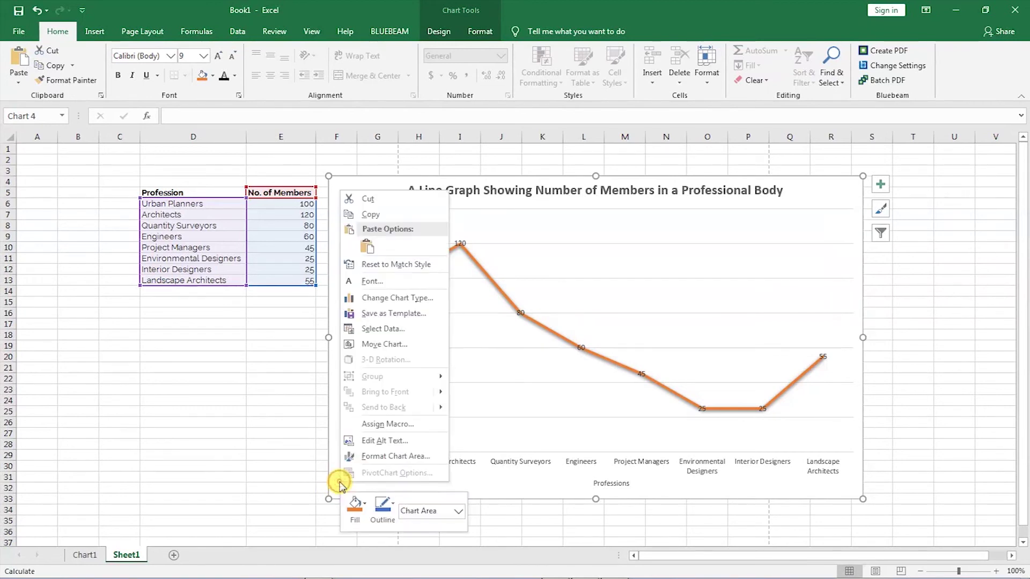
pyautogui.click(503, 496)
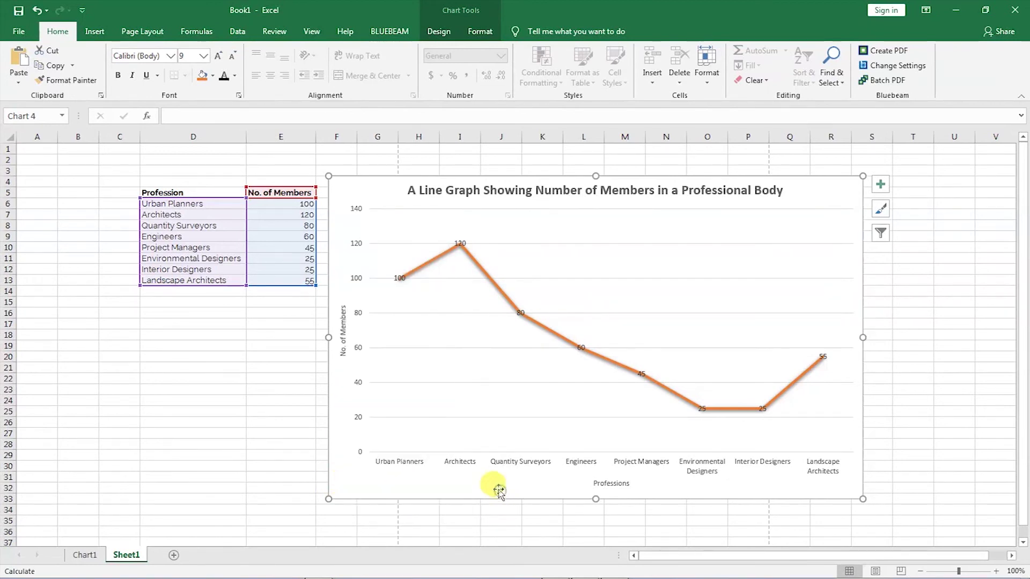
pyautogui.rightClick(347, 488)
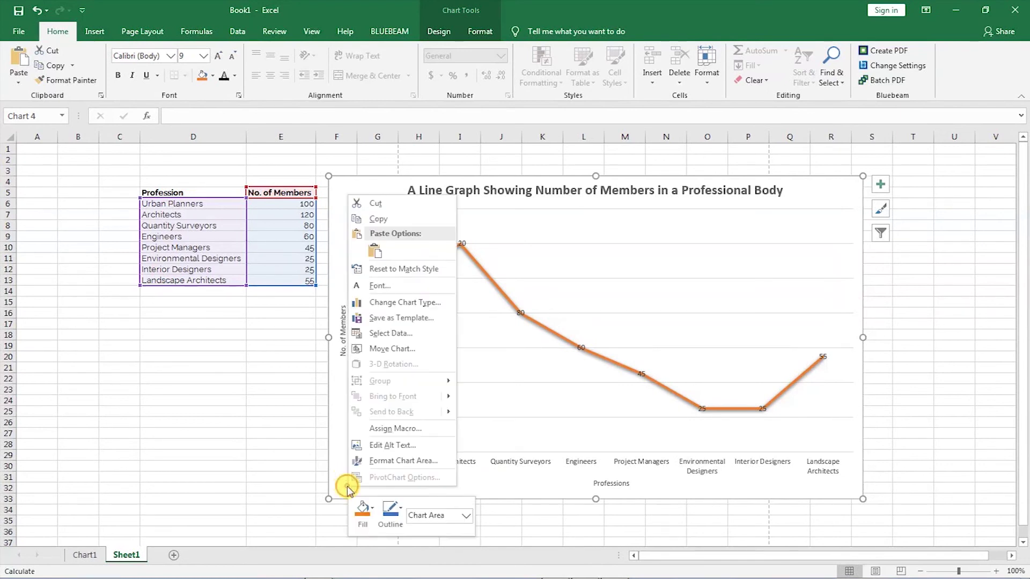
pyautogui.click(373, 219)
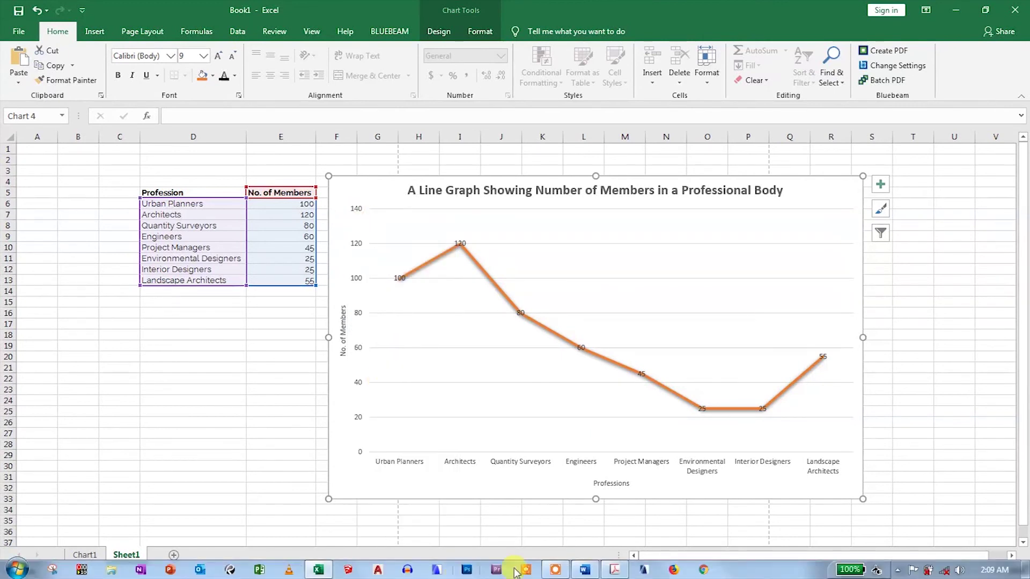
# - Switch to the blank Word document and paste the chart with source formatting kept and its data linked
pyautogui.click(585, 570)
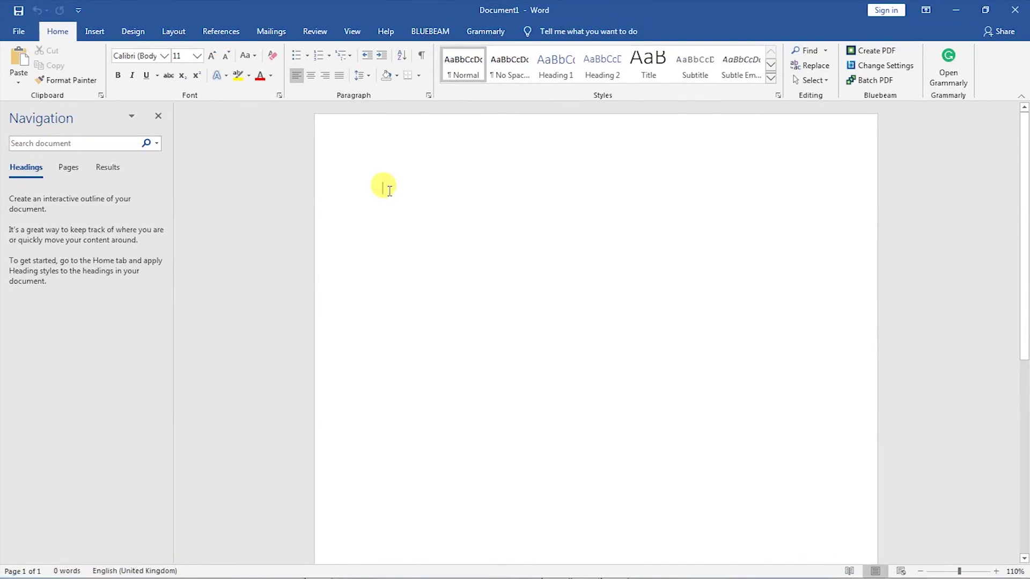
pyautogui.rightClick(388, 191)
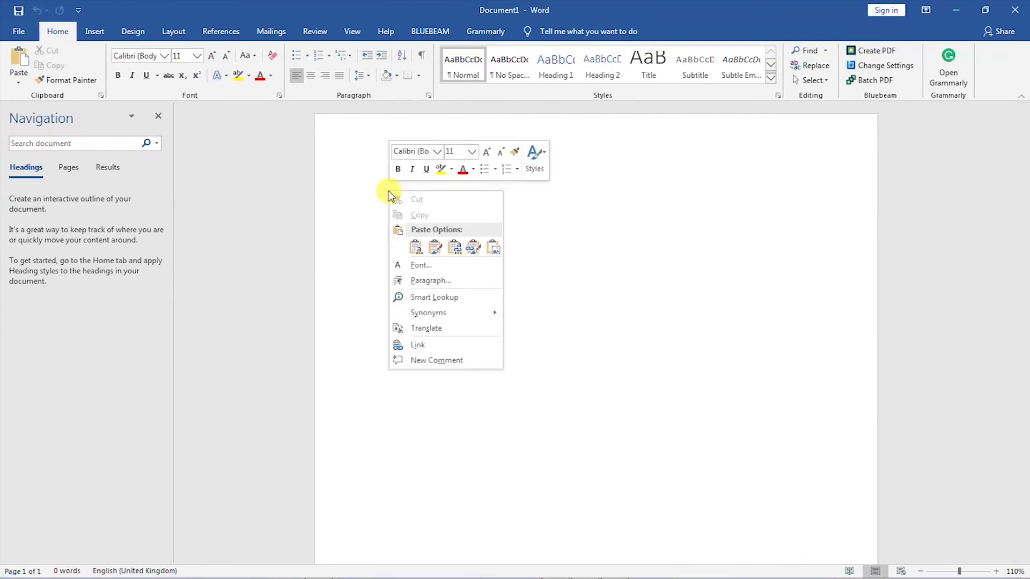
pyautogui.click(415, 248)
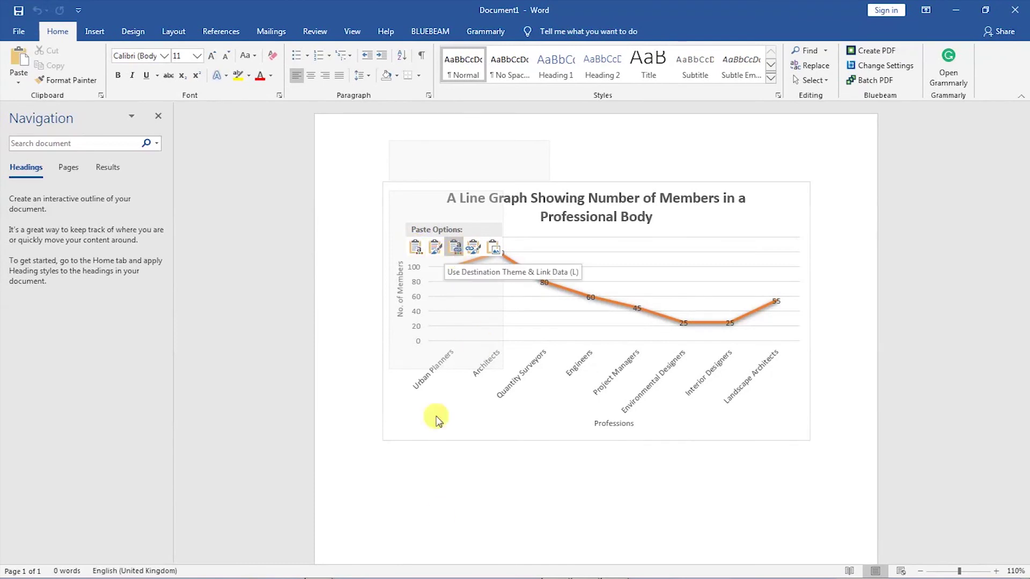
pyautogui.click(473, 249)
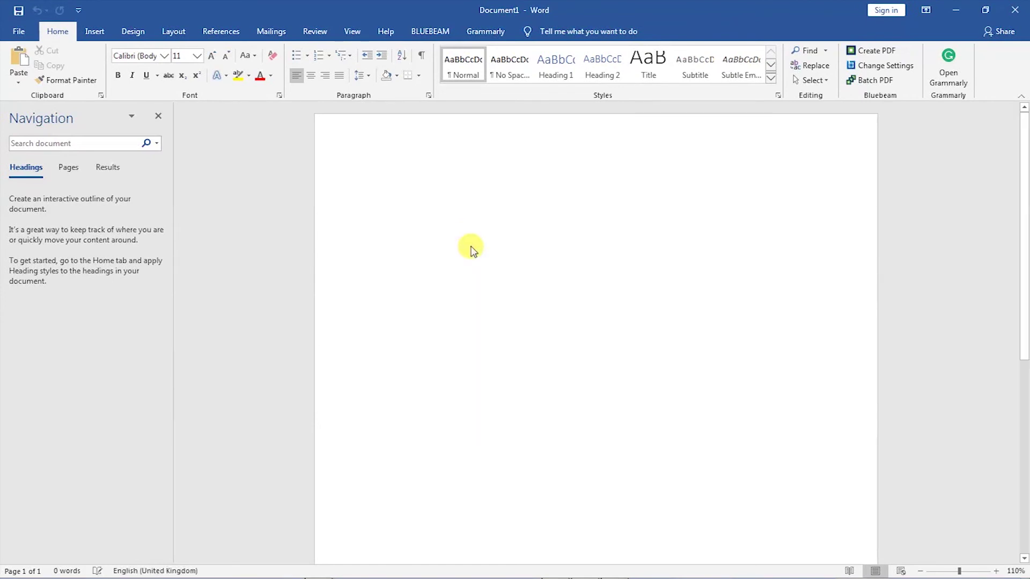
pyautogui.moveTo(555, 572)
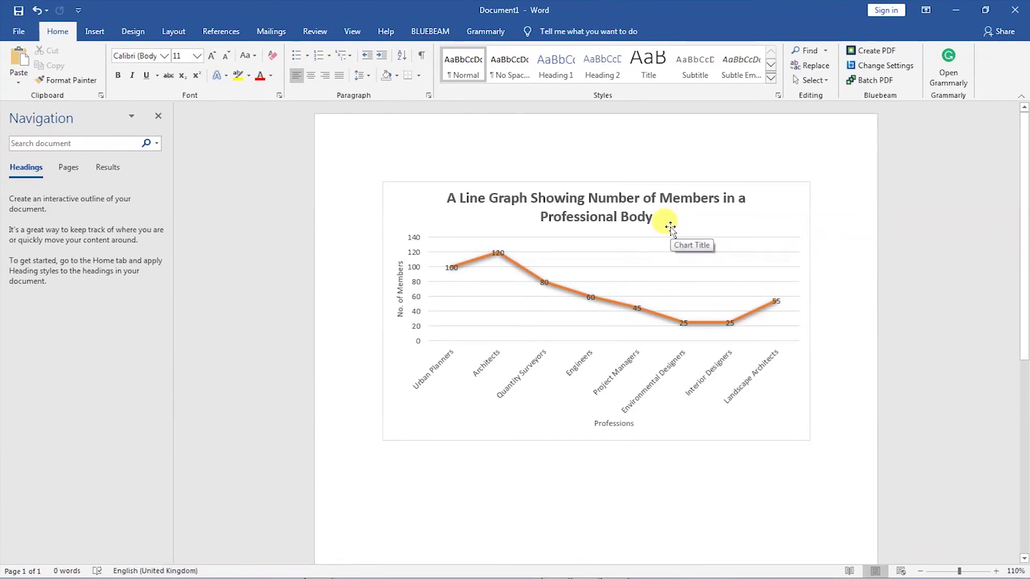
# - In the Excel workbook, change the number of members for Interior Designers to 45
pyautogui.moveTo(435, 577)
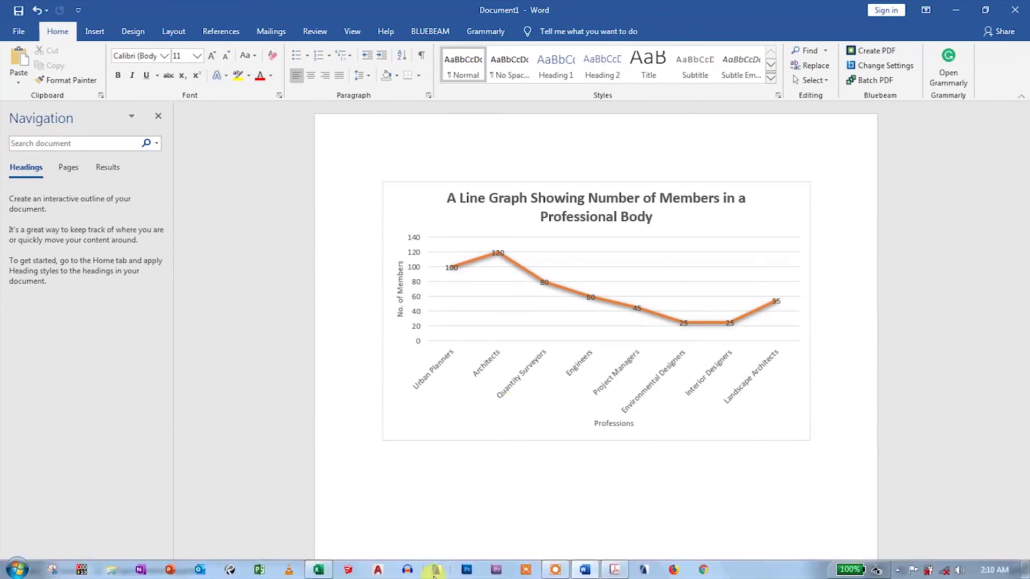
pyautogui.click(319, 570)
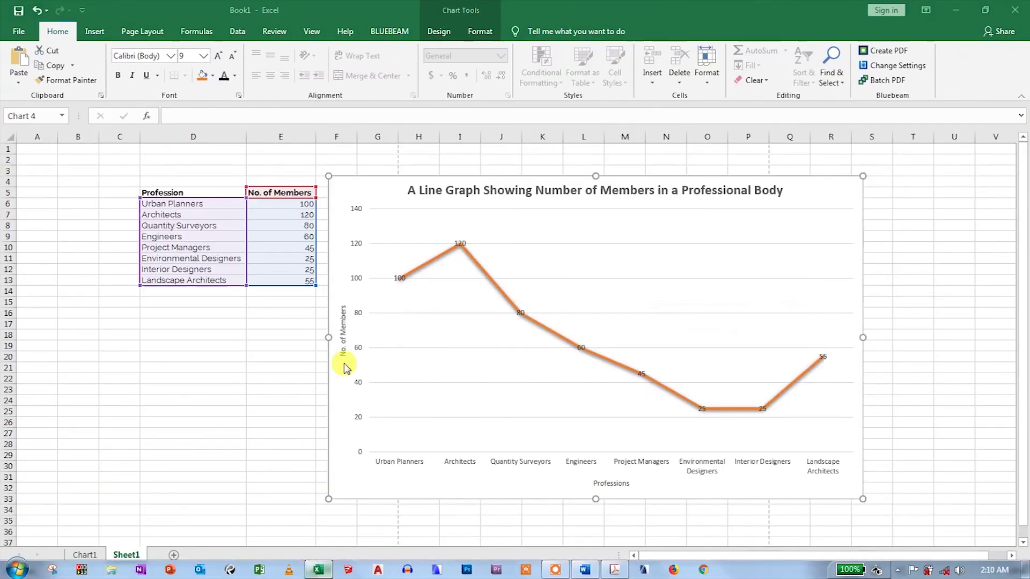
pyautogui.click(276, 322)
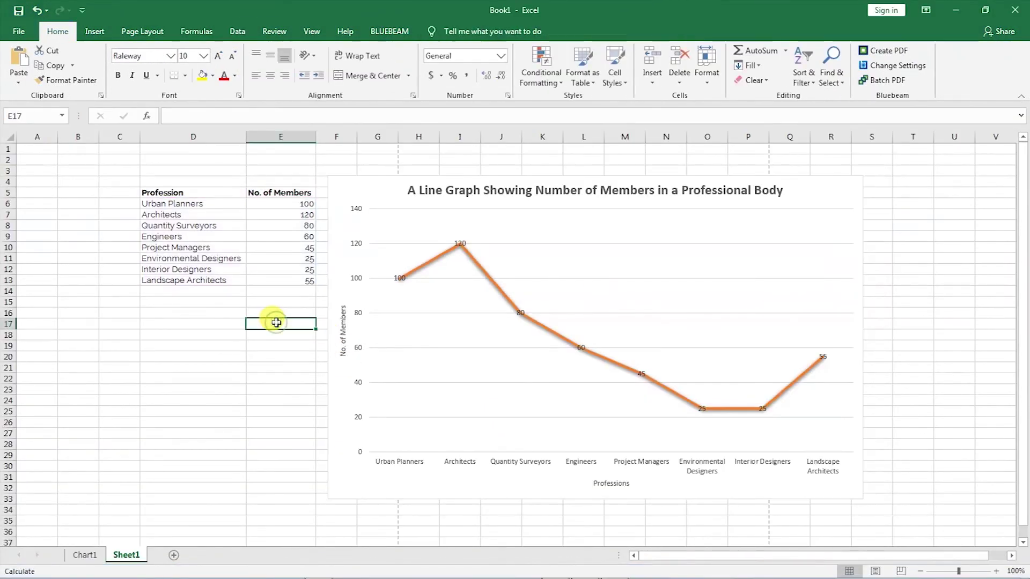
pyautogui.click(310, 269)
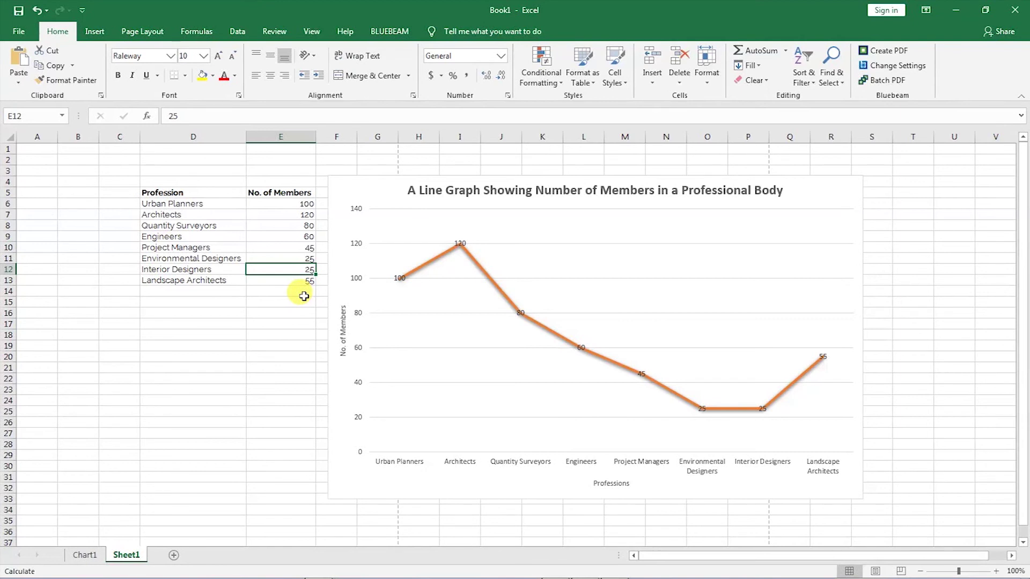
pyautogui.write('45')
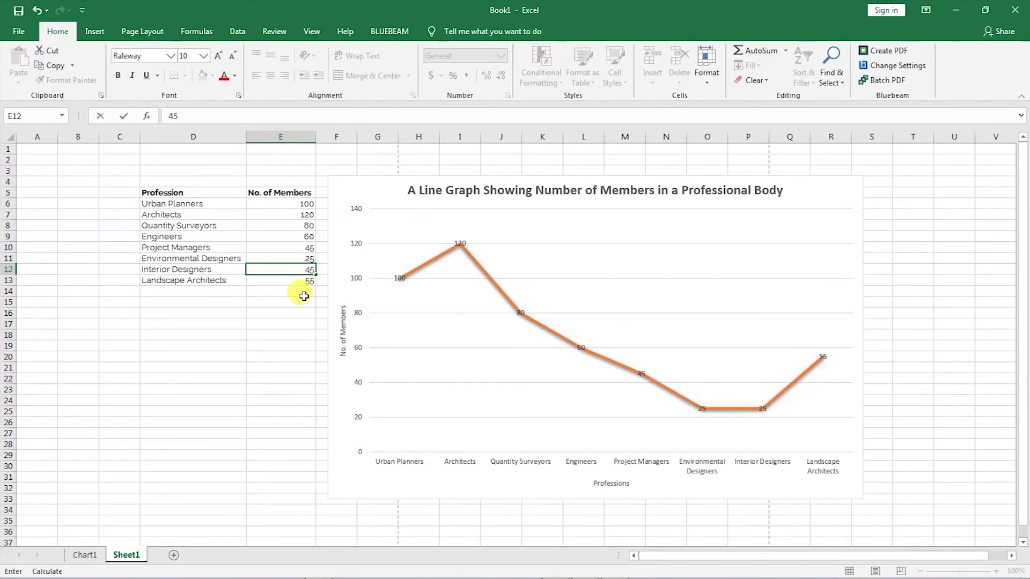
pyautogui.press('Return')
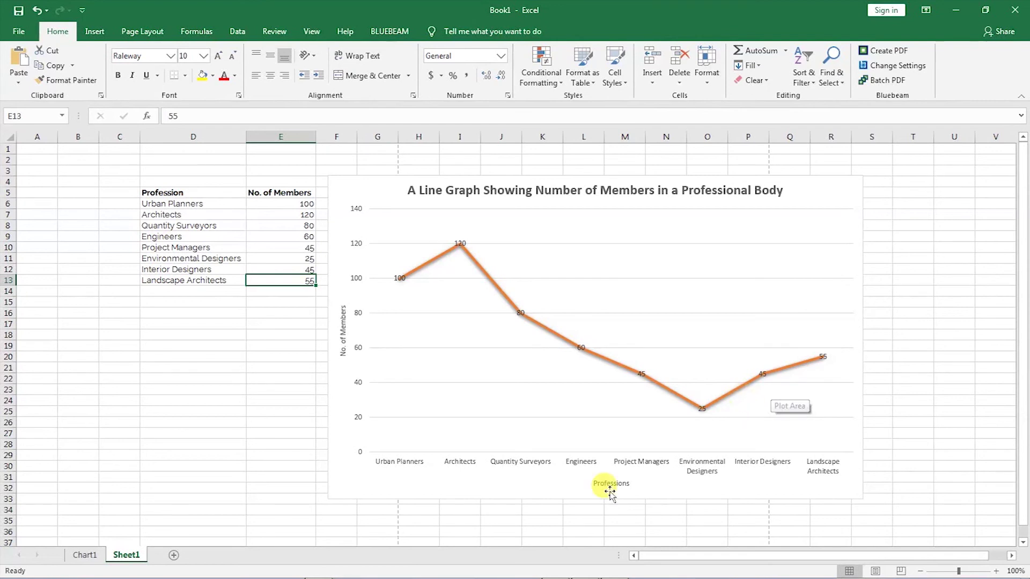
# - Switch to Word and compare the linked chart's Interior Designers point with the Excel chart
pyautogui.click(584, 570)
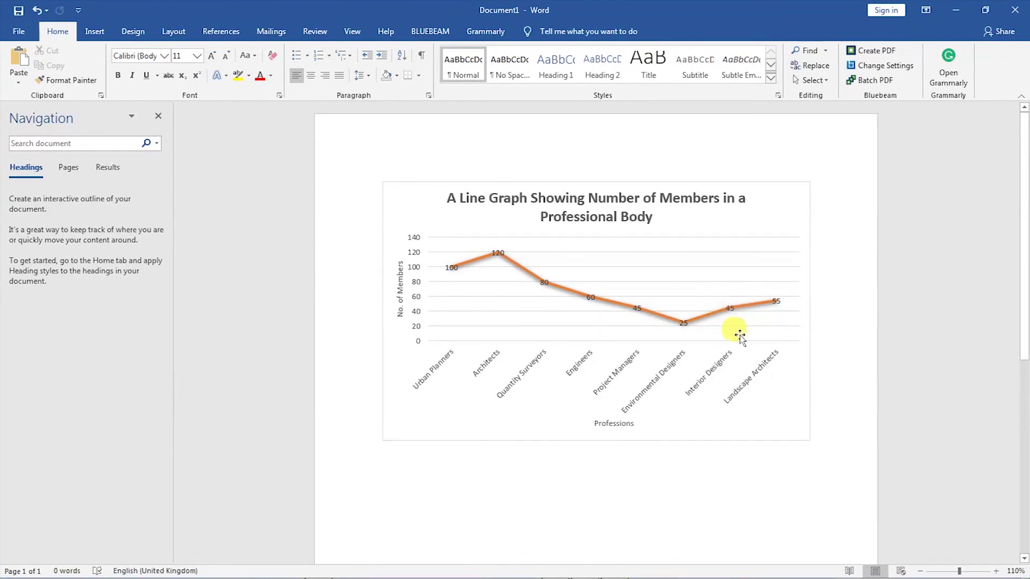
pyautogui.click(801, 418)
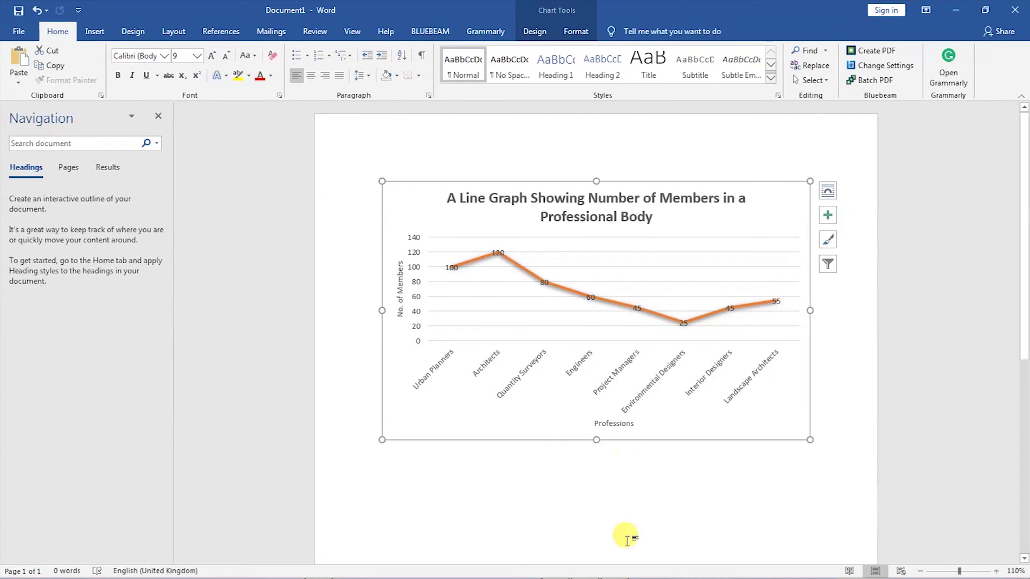
pyautogui.moveTo(552, 578)
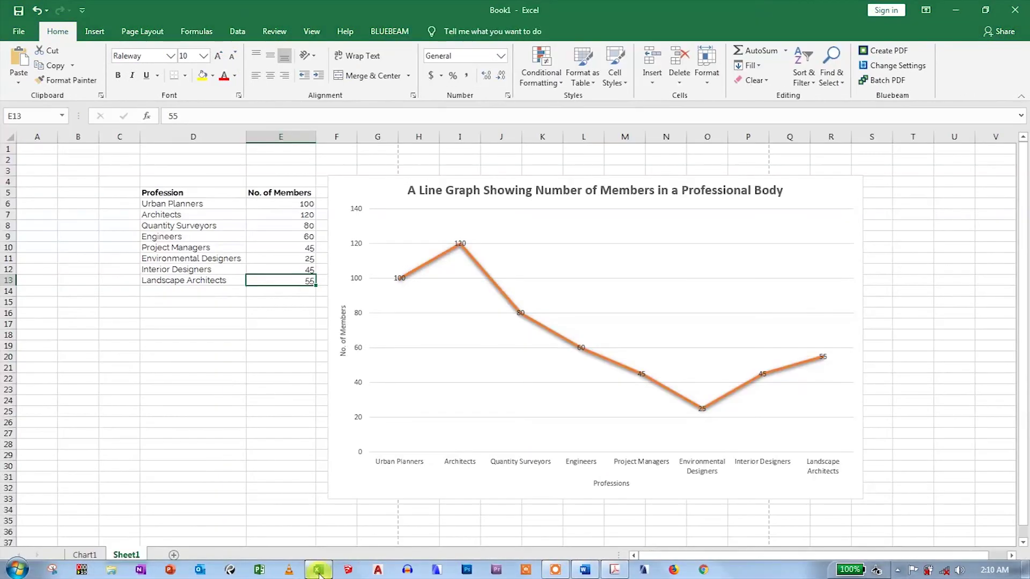
pyautogui.click(319, 572)
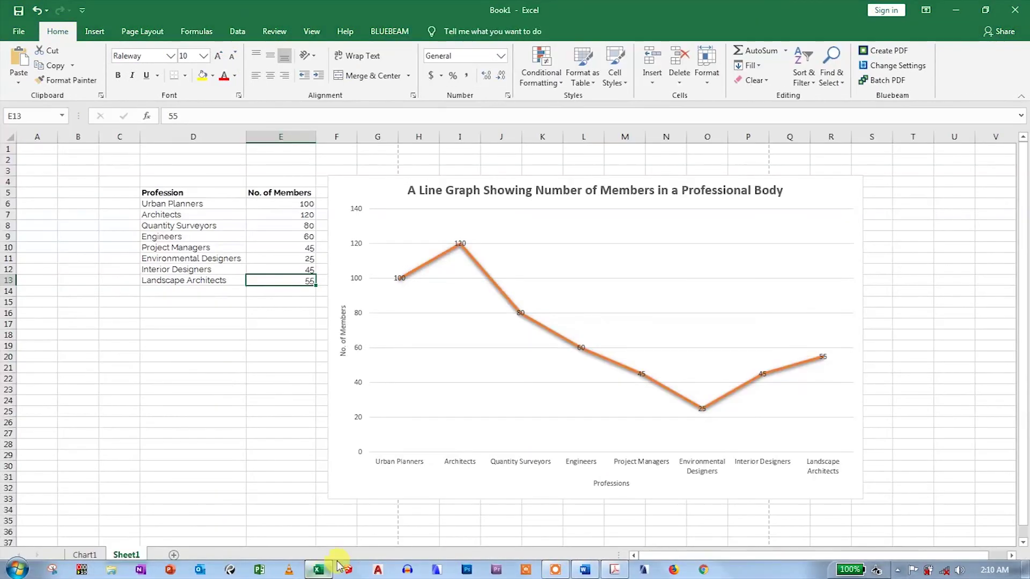
pyautogui.click(585, 570)
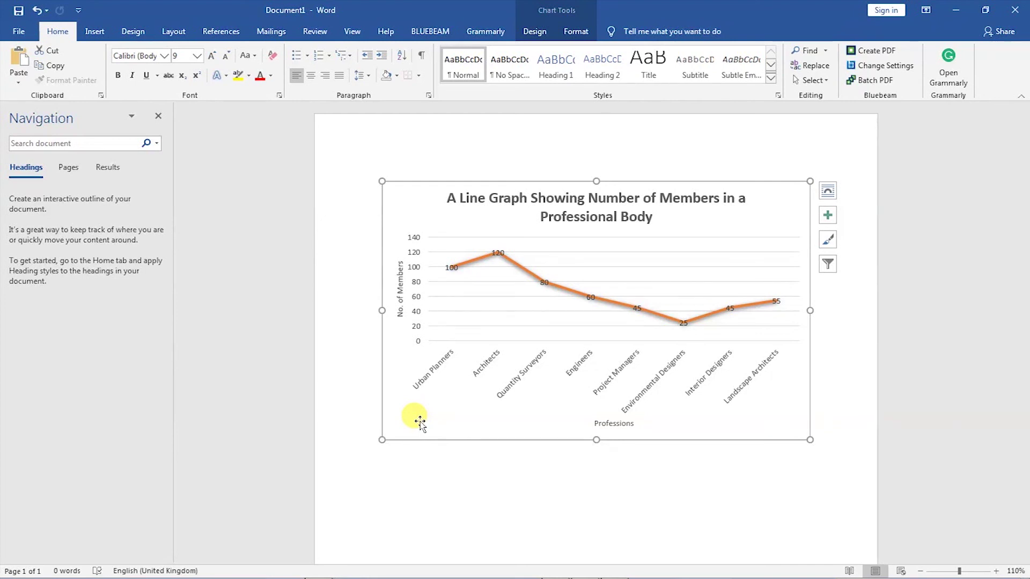
pyautogui.moveTo(552, 569)
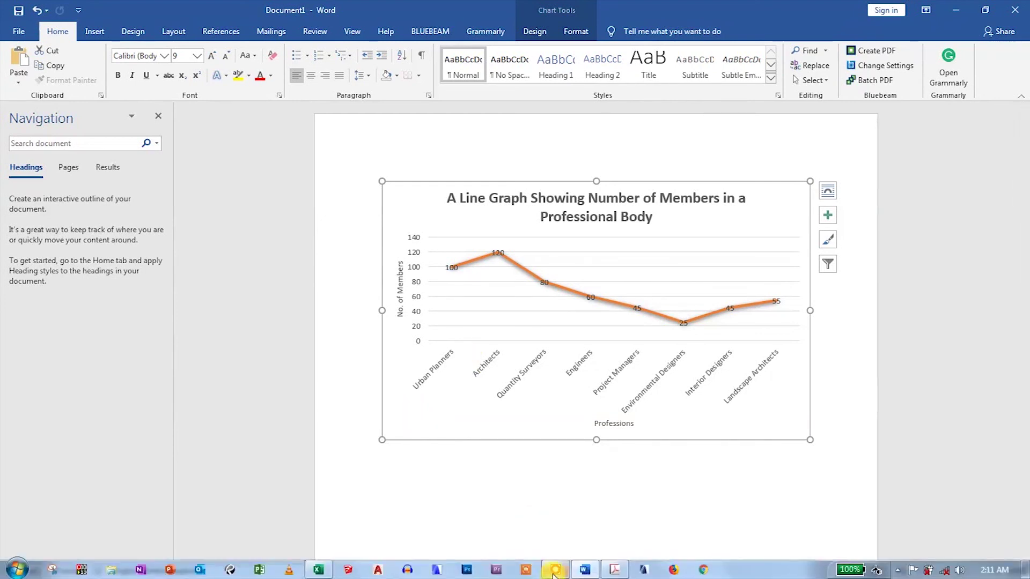
# - Switch back to Excel, select the line graph, and close the Book1 workbook without saving the changes
pyautogui.click(318, 569)
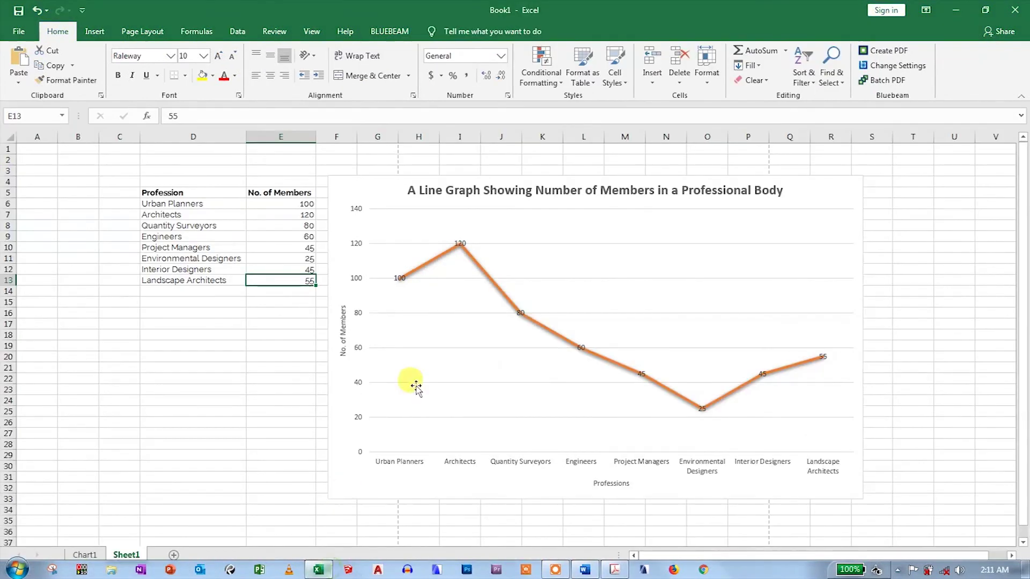
pyautogui.click(341, 483)
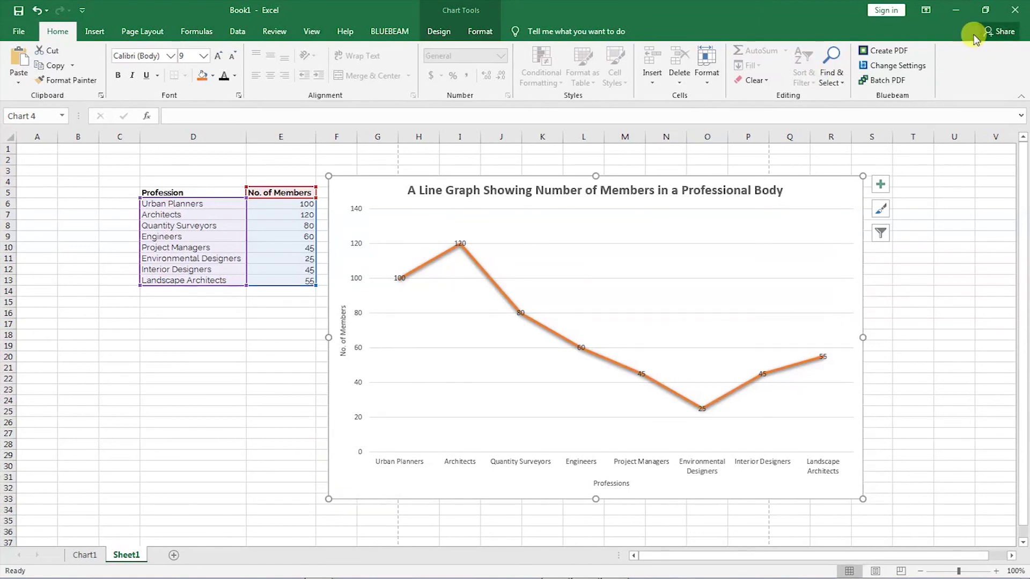
pyautogui.click(1017, 14)
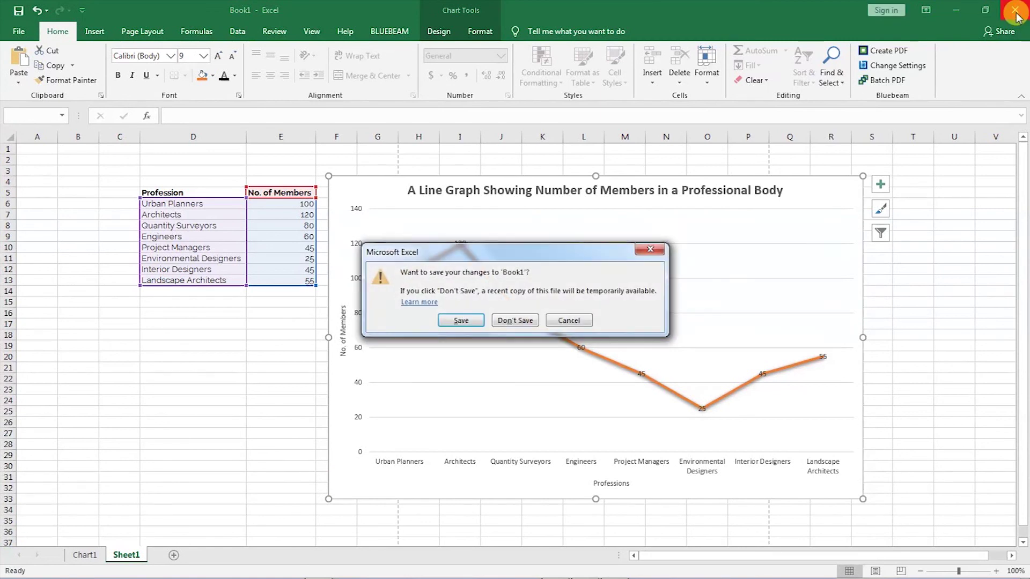
pyautogui.click(523, 320)
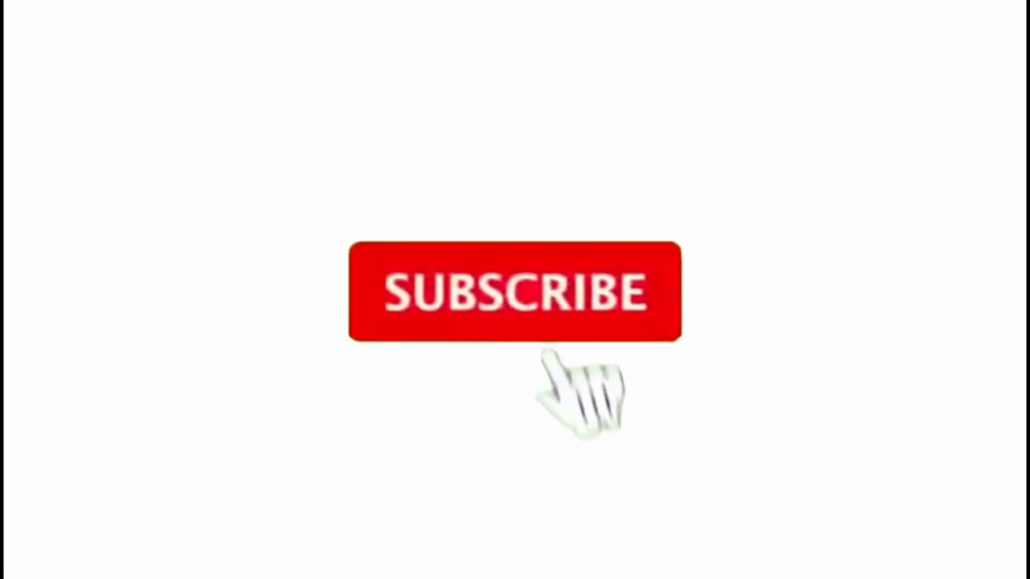